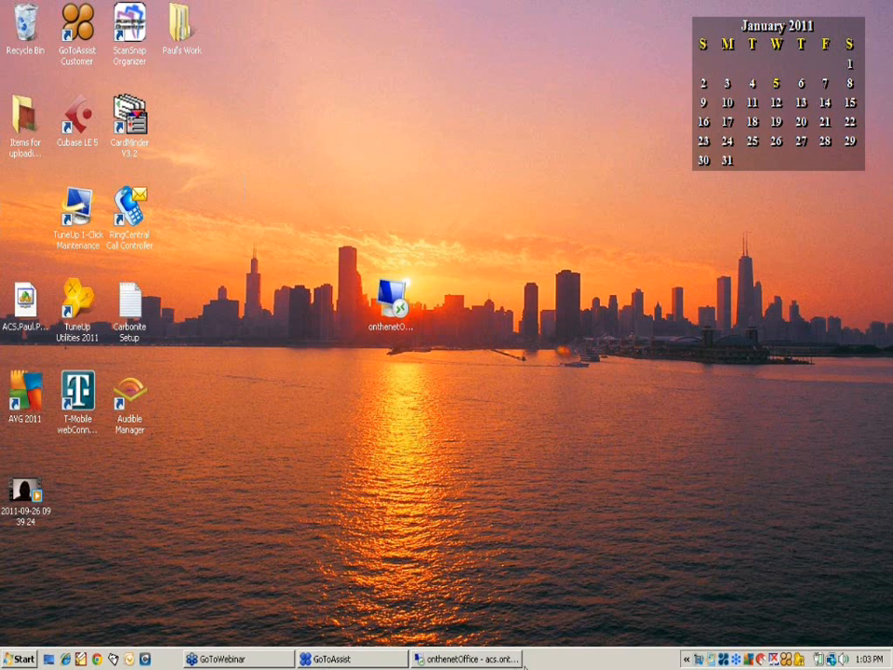
# Step: Bring the remote desktop to the front and restore PracticeMaster's Task Folders window
pyautogui.click(505, 659)
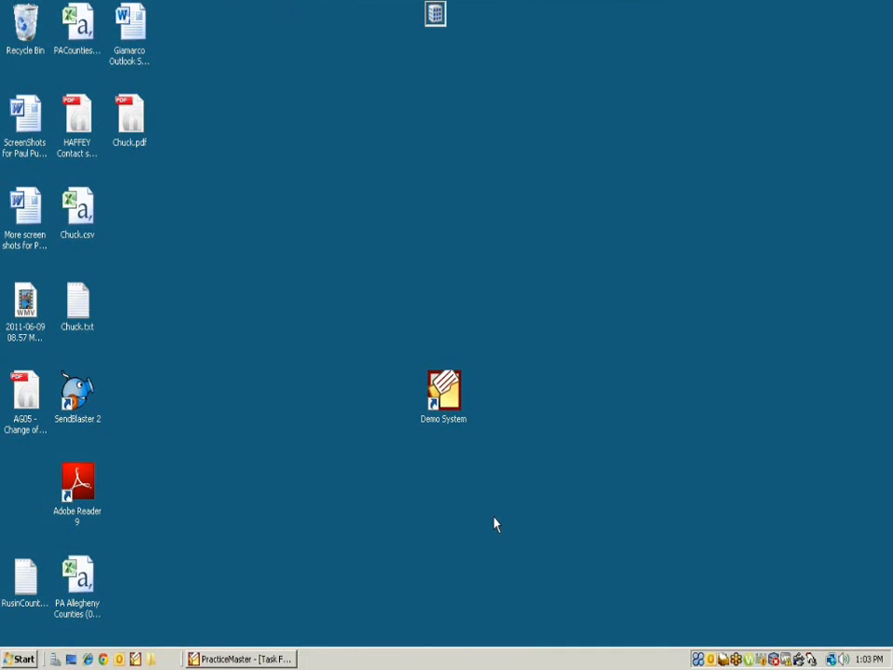
pyautogui.click(240, 659)
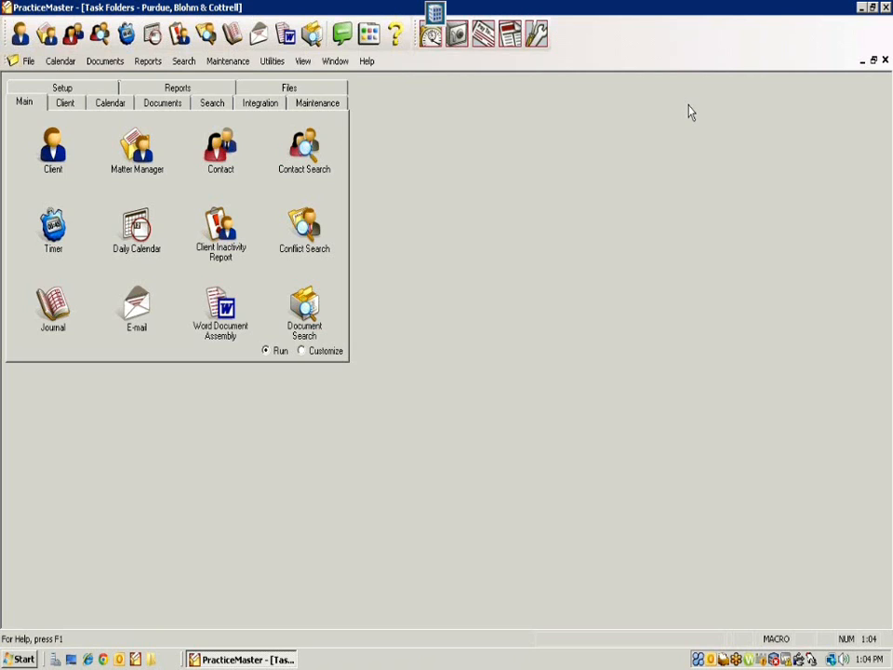
pyautogui.moveTo(648, 9)
# Step: Open Report Writer from the Reports folder and select the Duplicate Contacts report to run
pyautogui.click(160, 91)
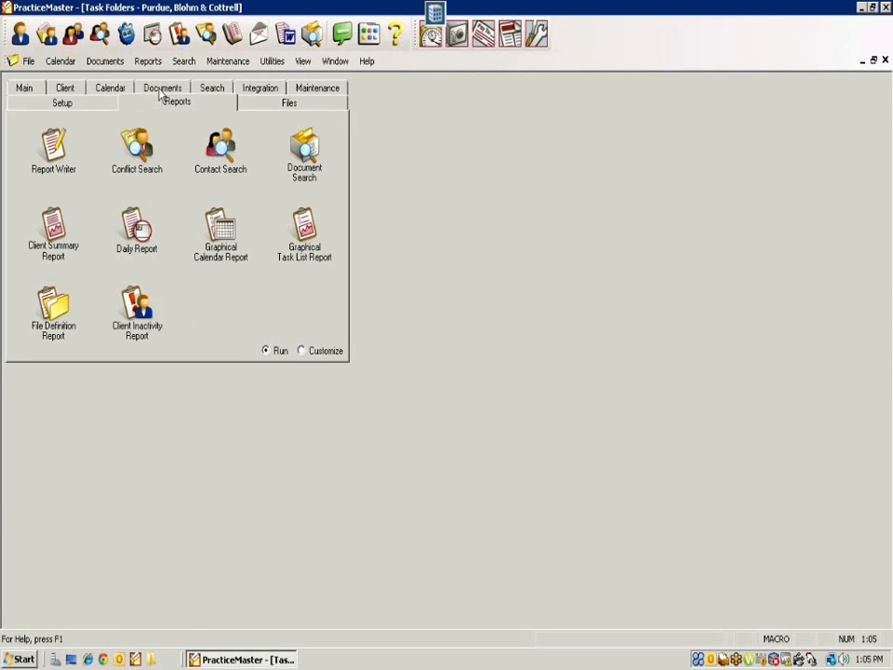
pyautogui.click(53, 149)
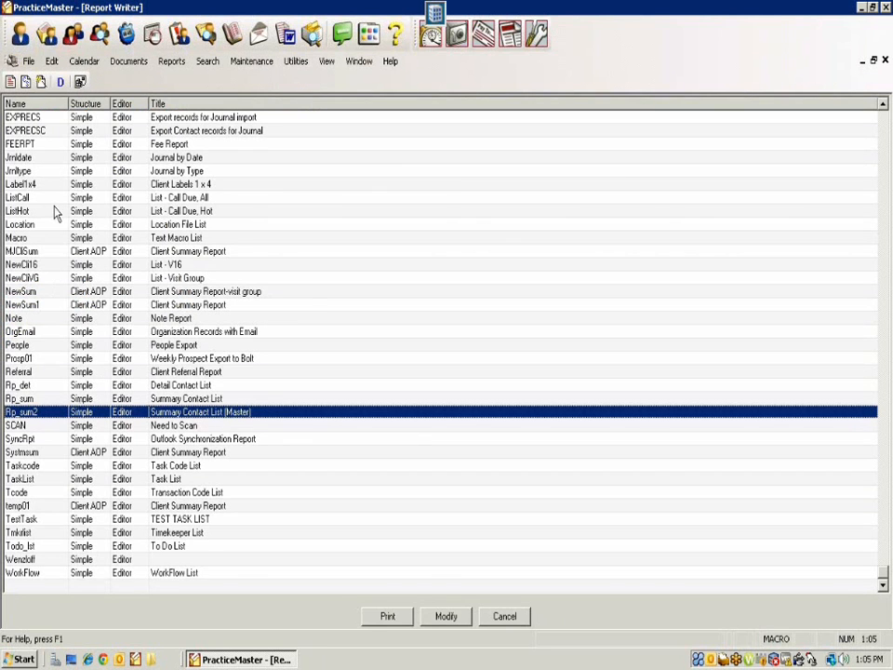
pyautogui.scroll(5, 54, 218)
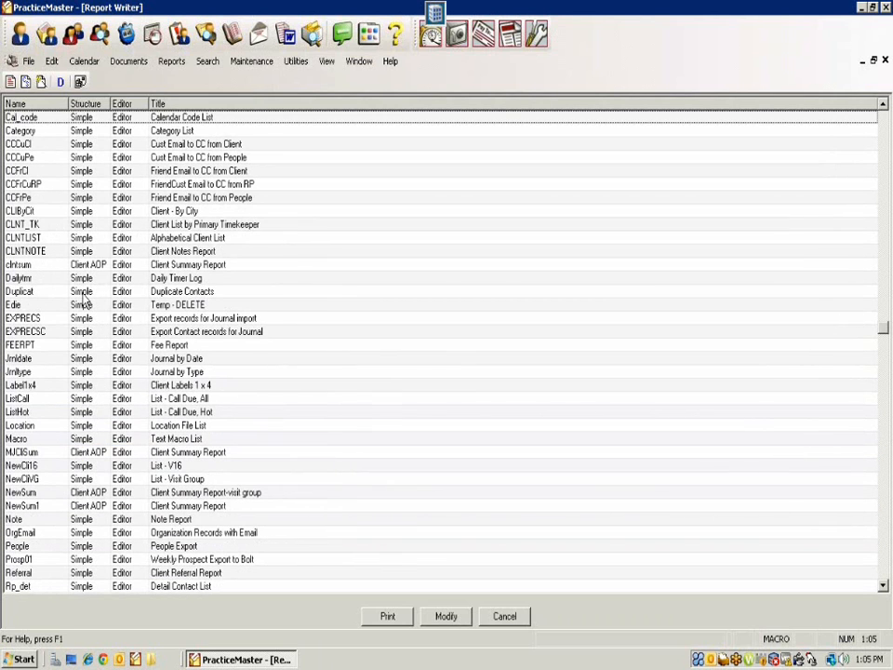
pyautogui.click(172, 292)
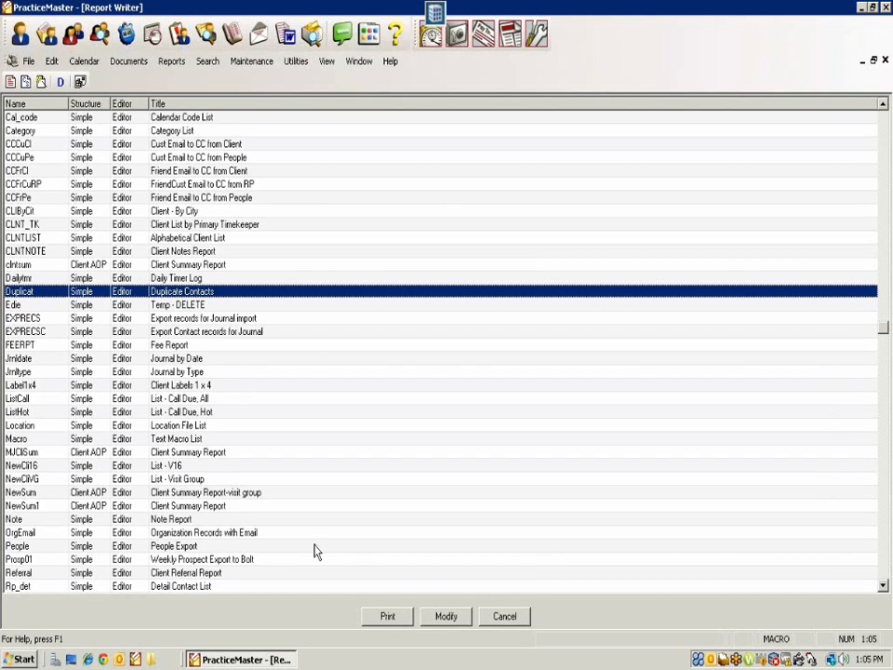
pyautogui.click(385, 618)
# Step: Preview the Duplicate Contacts report on screen, showing one duplicate (Federal Credit Union), then close it
pyautogui.click(386, 617)
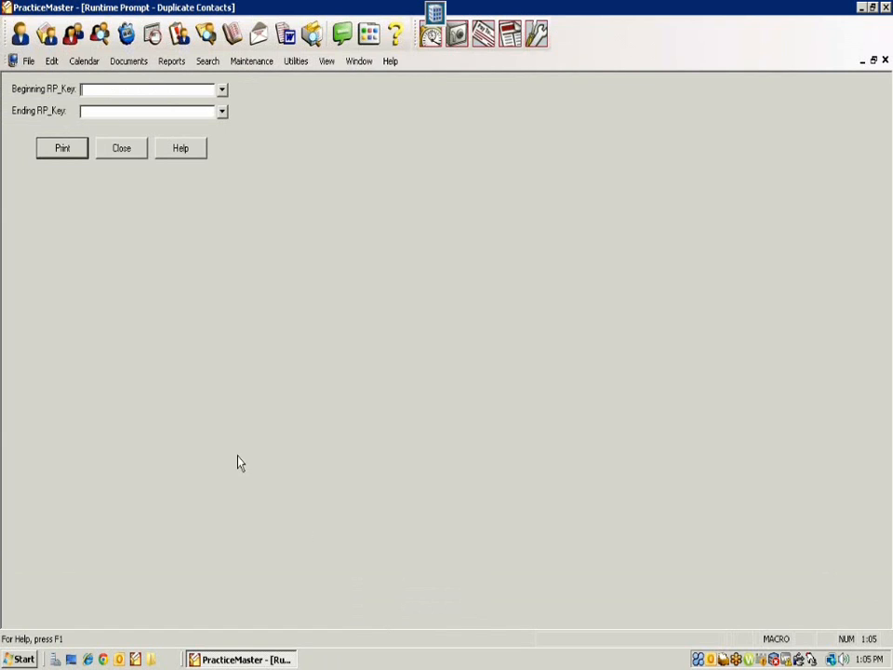
pyautogui.click(63, 150)
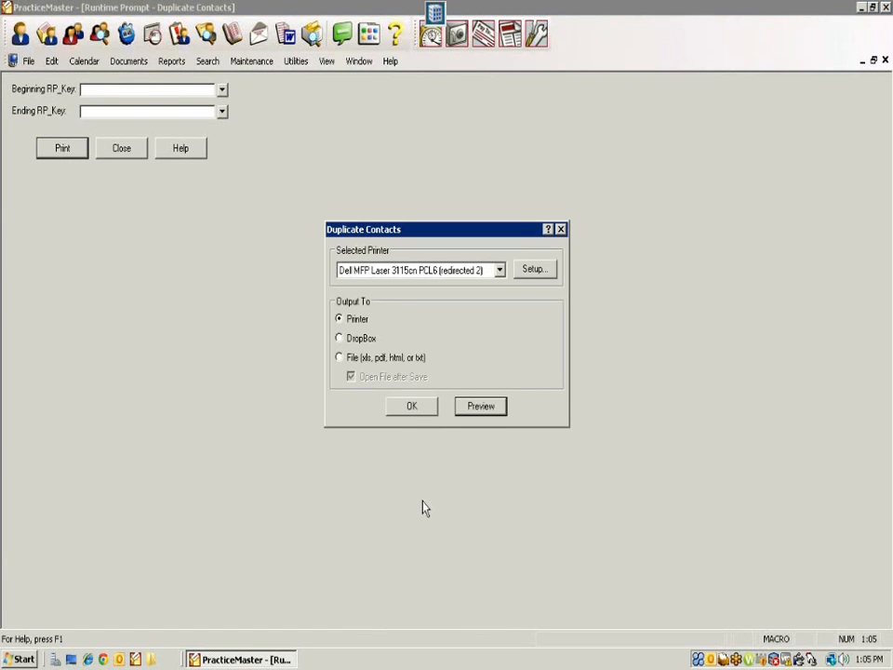
pyautogui.click(496, 407)
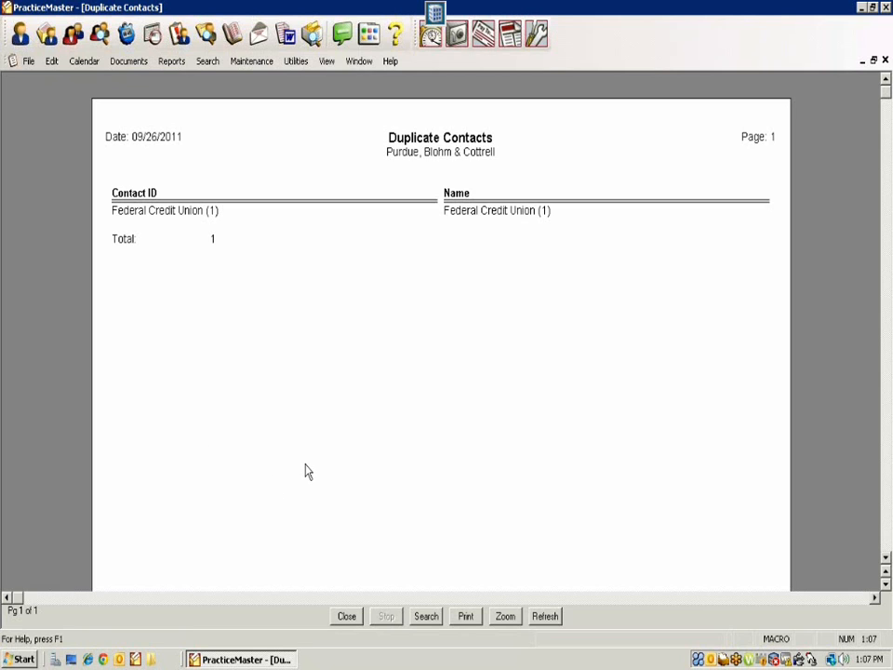
pyautogui.click(345, 617)
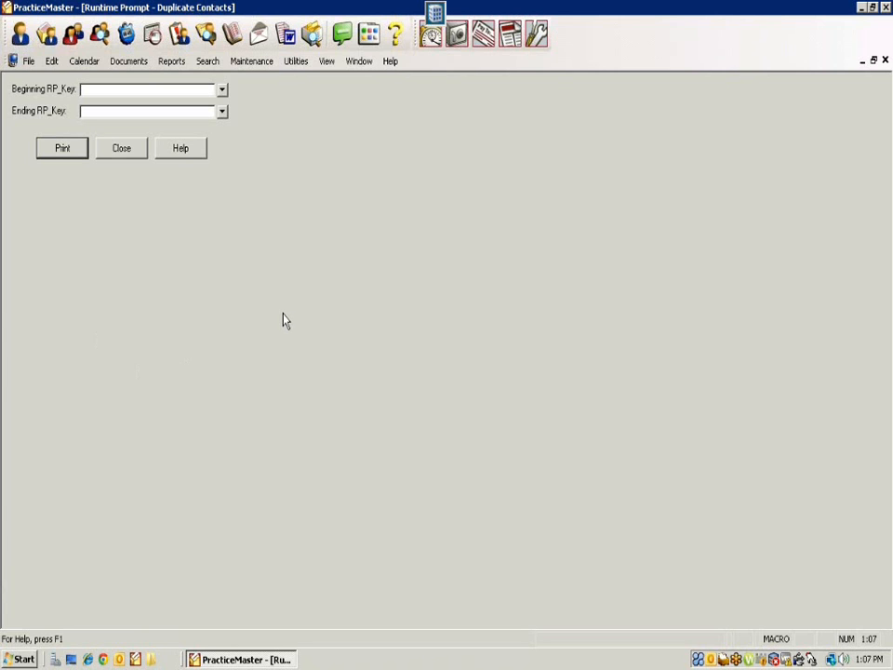
# Step: Close the Duplicate Contacts prompt and select the Summary Contact List (Master) report, Rp_sum2
pyautogui.click(121, 155)
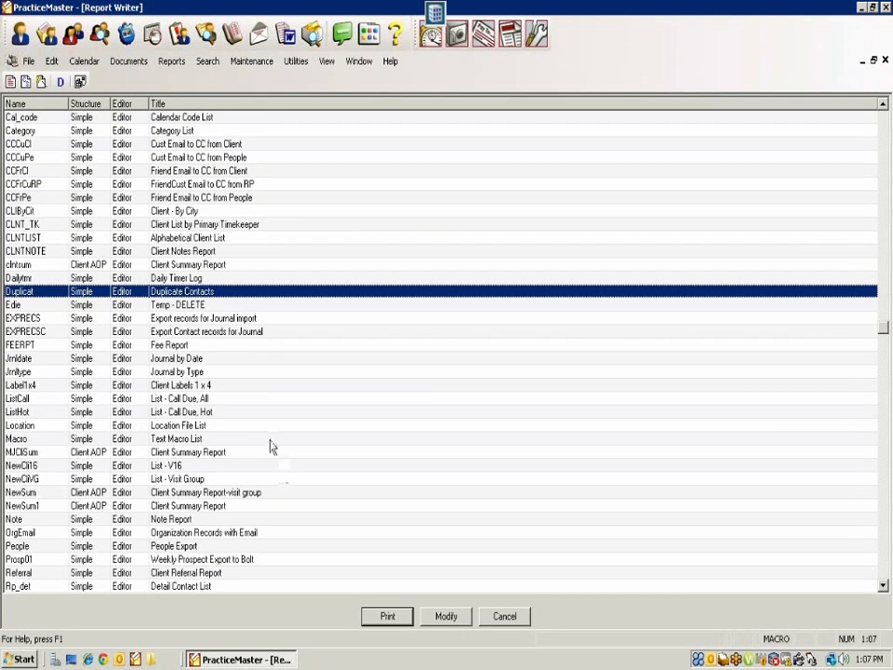
pyautogui.scroll(-1, 279, 489)
pyautogui.scroll(-4, 277, 498)
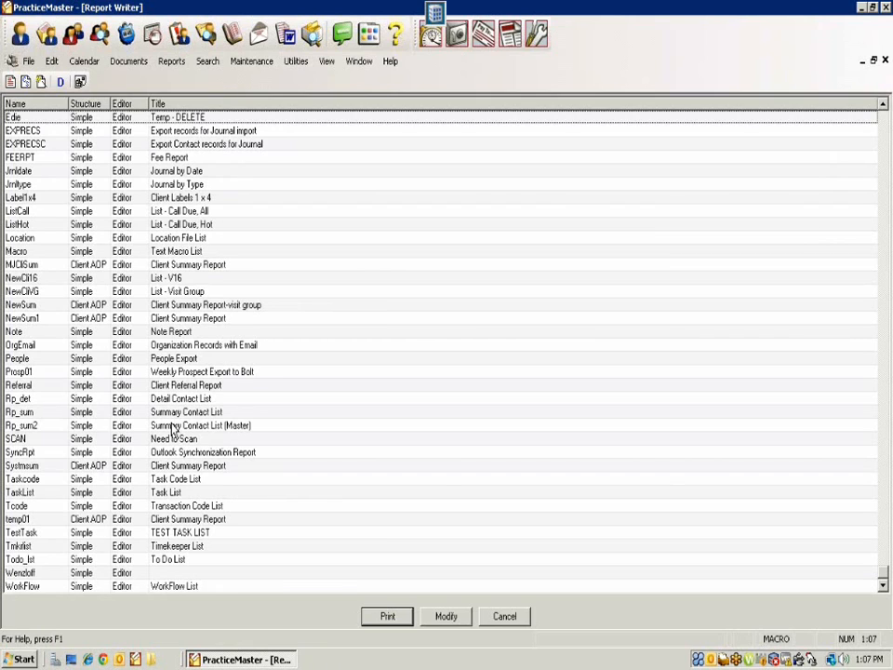
pyautogui.click(168, 426)
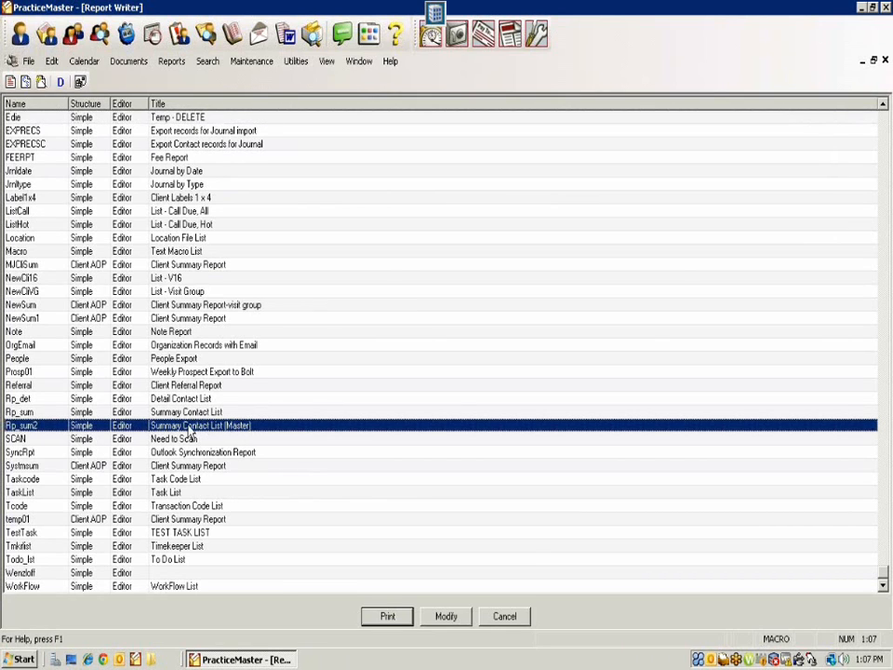
# Step: Preview the Summary Contact List (Master) on screen, then close the preview and its prompt
pyautogui.click(407, 617)
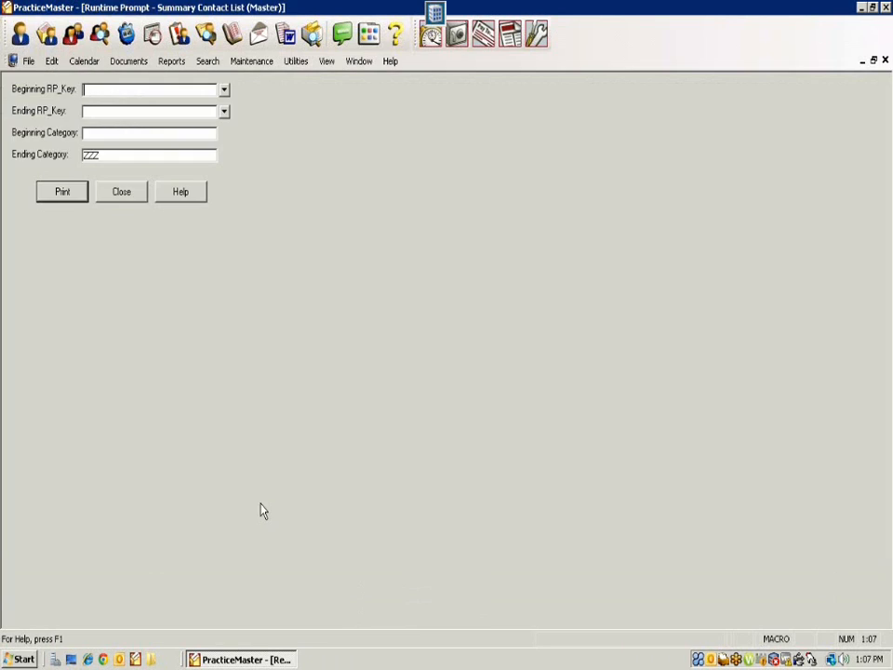
pyautogui.click(62, 193)
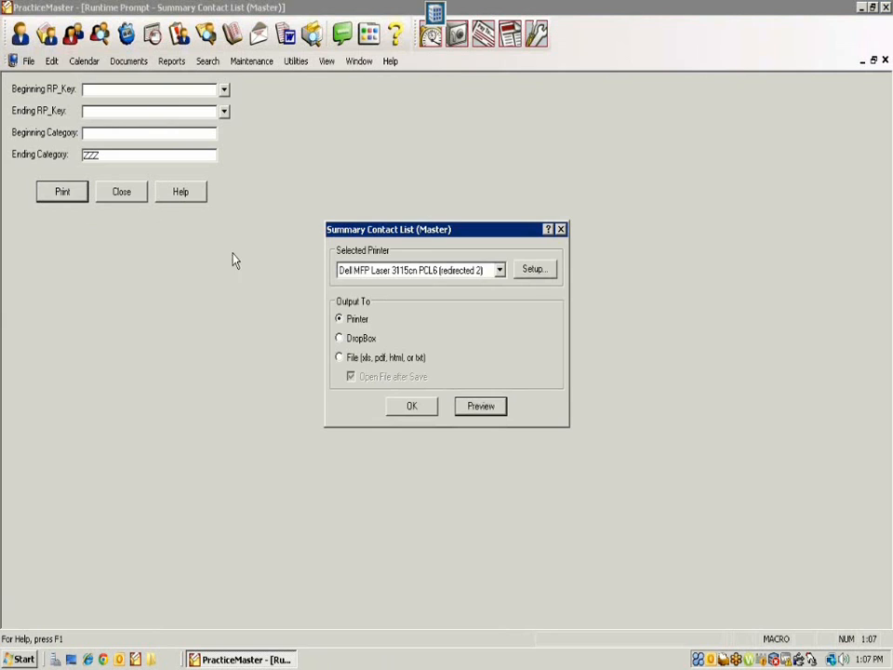
pyautogui.click(482, 412)
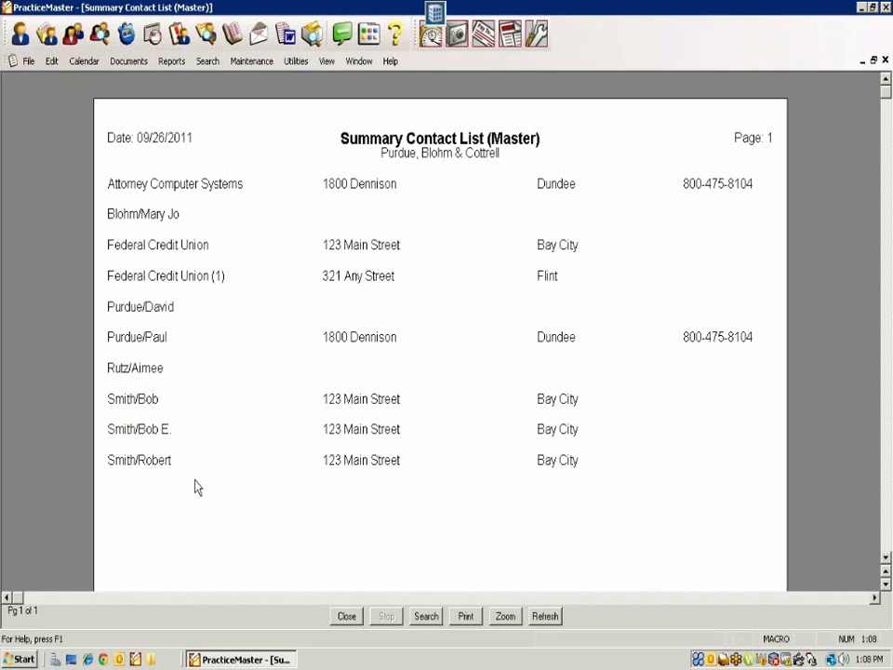
pyautogui.click(347, 616)
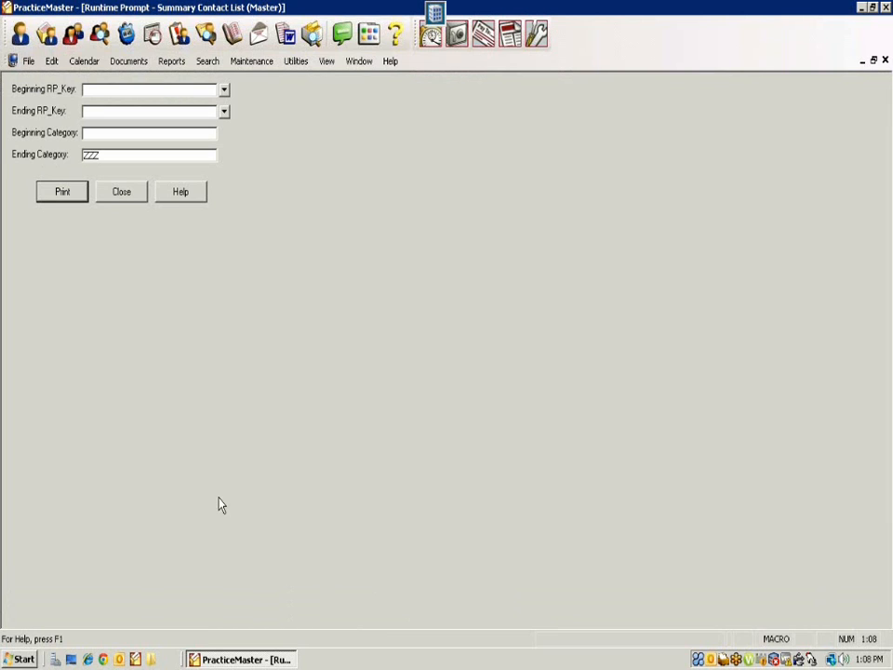
pyautogui.click(105, 197)
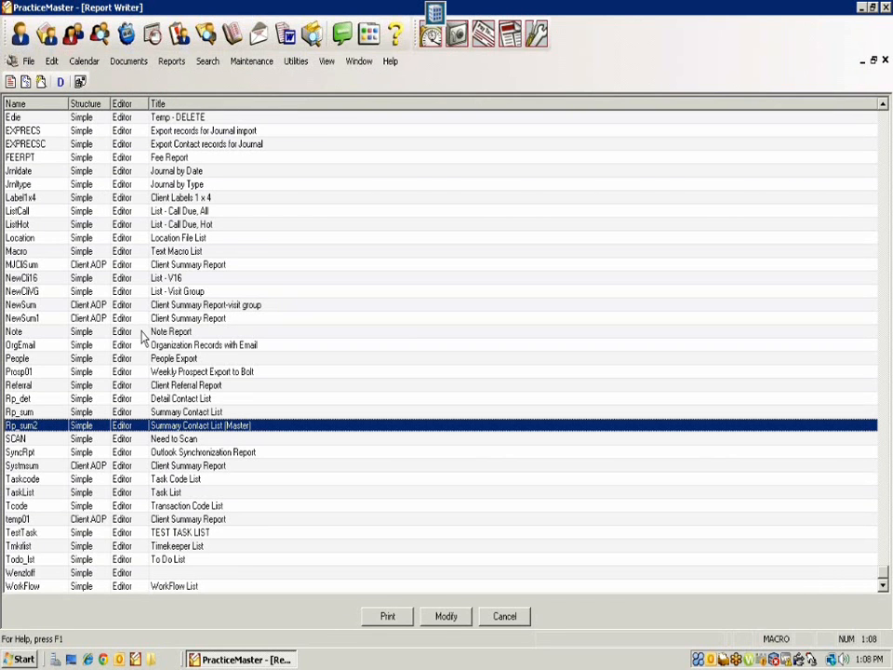
# Step: Exit PracticeMaster and relaunch the Demo System, dismissing the missing configuration file warning
pyautogui.click(886, 8)
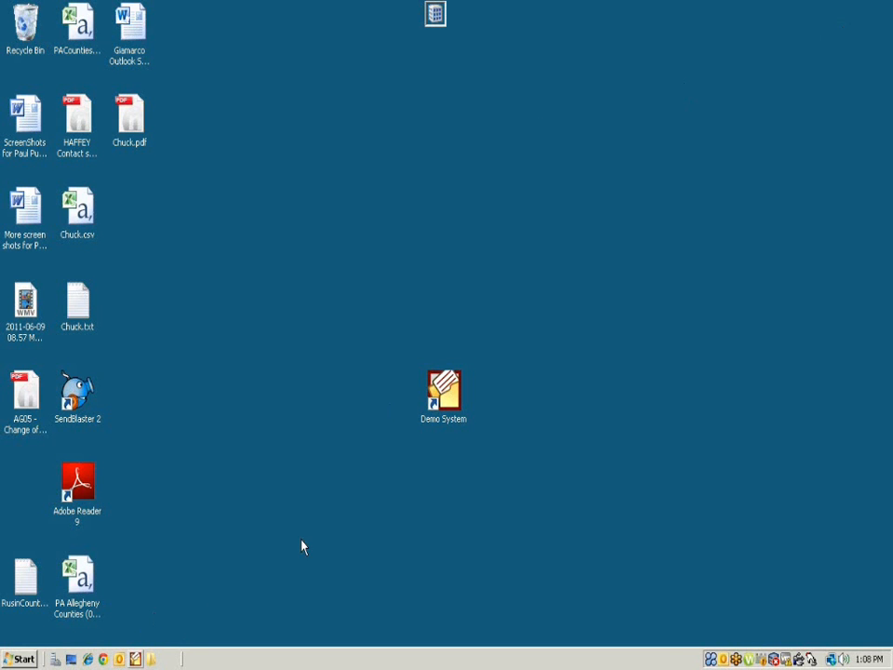
pyautogui.click(443, 391)
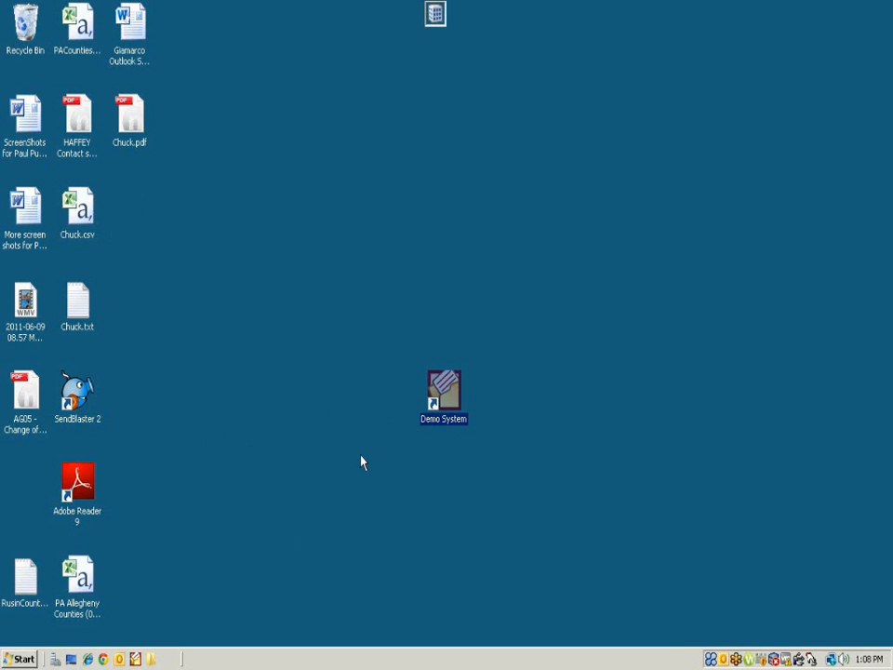
pyautogui.doubleClick(446, 396)
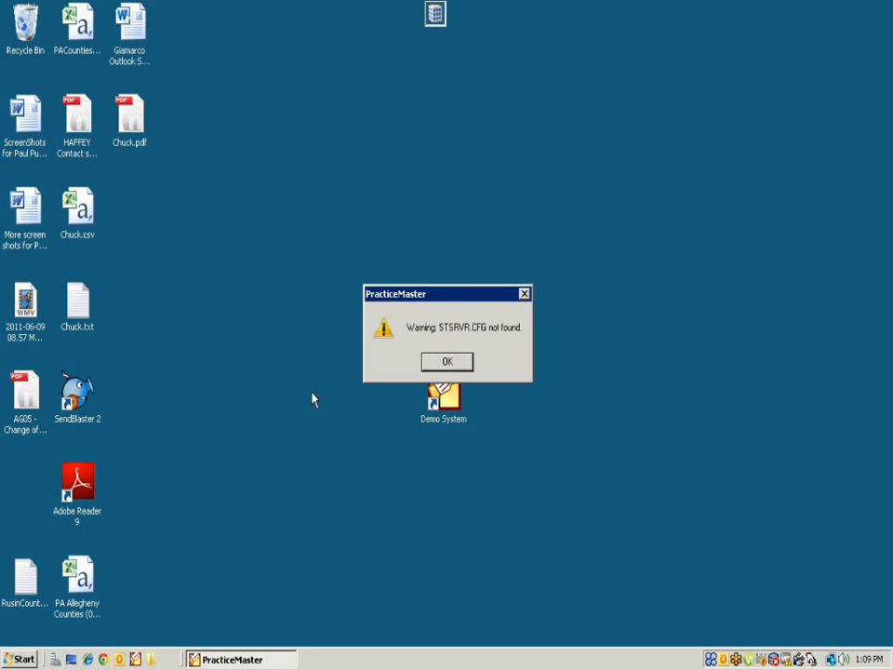
pyautogui.click(430, 363)
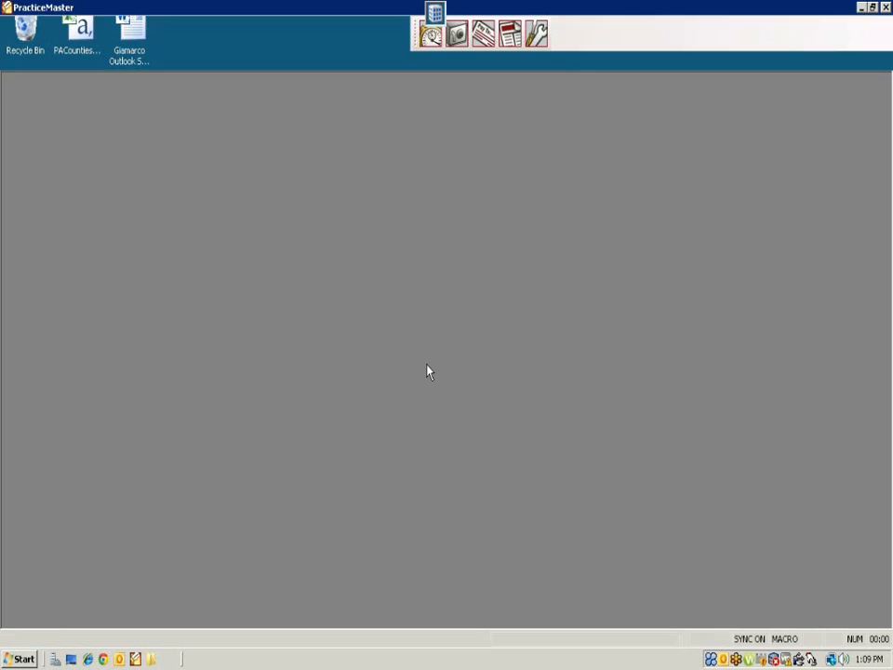
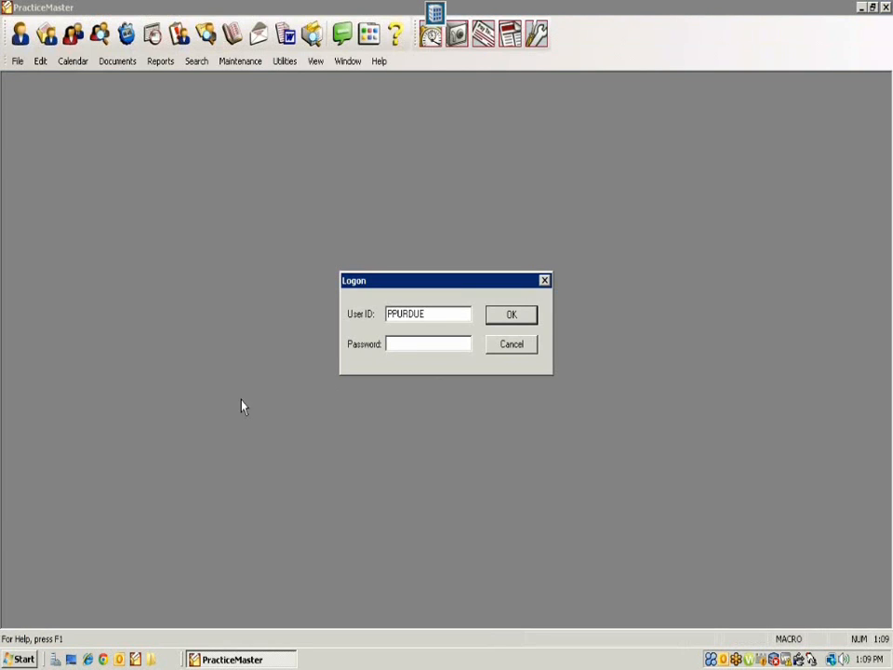
# Step: Log in with the user ID and password to reach the Task Folders
pyautogui.press('Tab')
pyautogui.write('************')
pyautogui.press('Return')
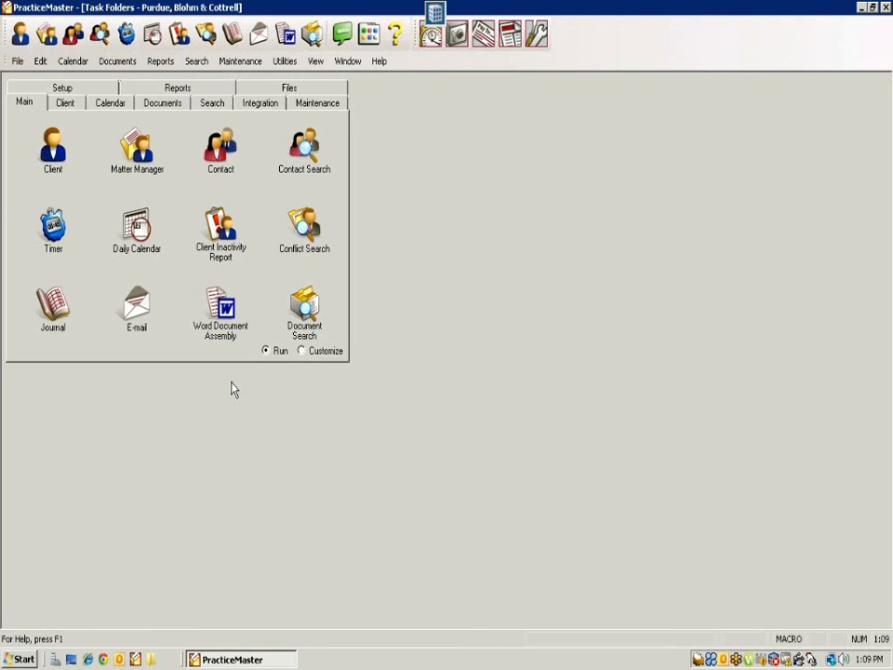
# Step: Open Renumber Utilities from the Maintenance folder and start the Merge Contacts tool
pyautogui.click(312, 107)
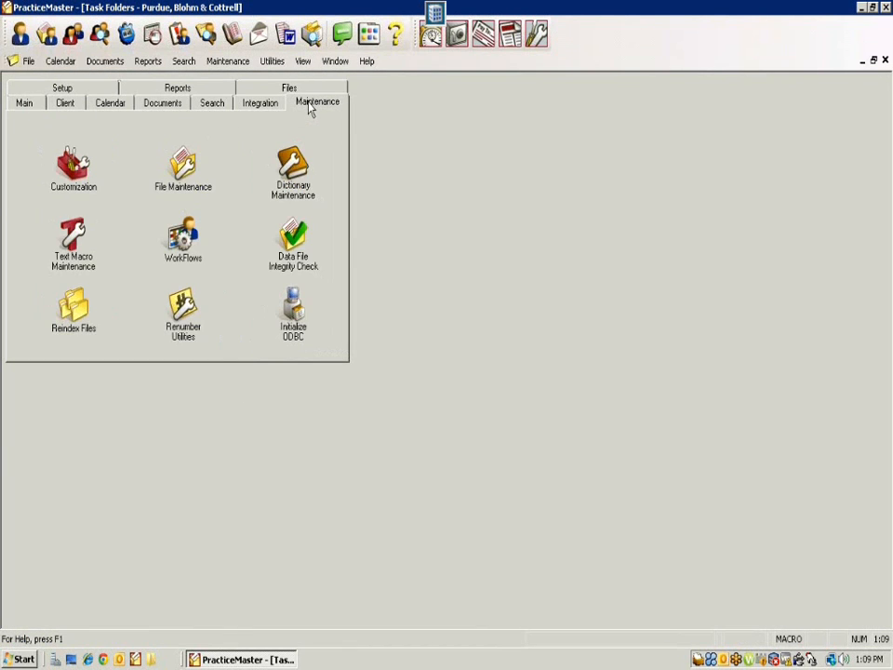
pyautogui.click(184, 321)
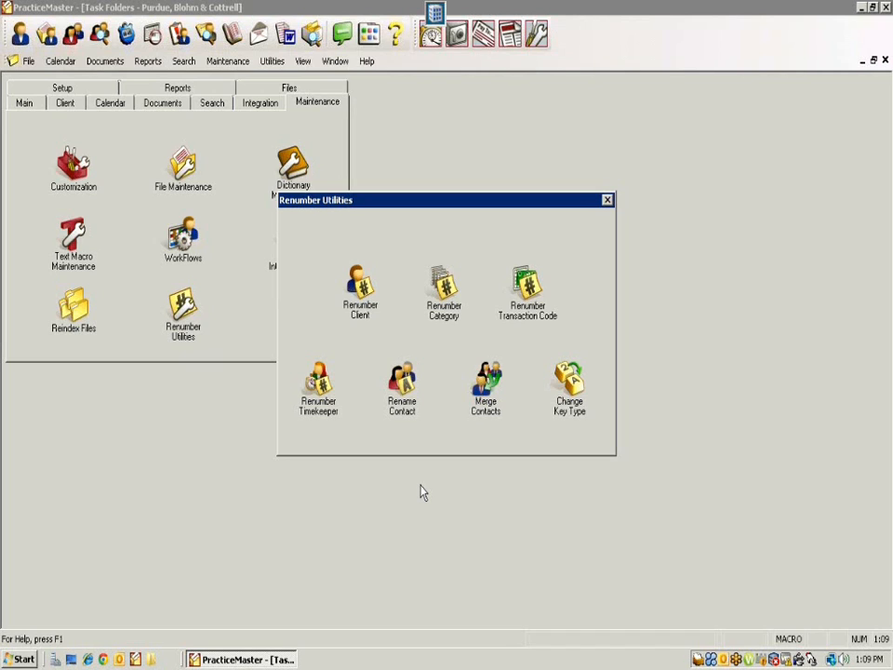
pyautogui.click(491, 424)
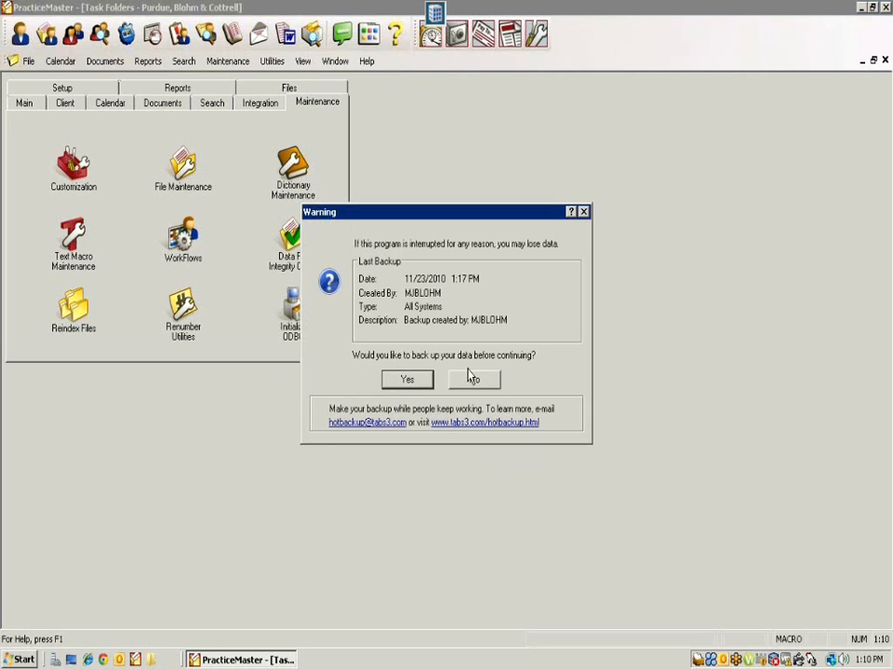
# Step: Decline the backup warning to open the empty Merge Contacts window
pyautogui.click(468, 378)
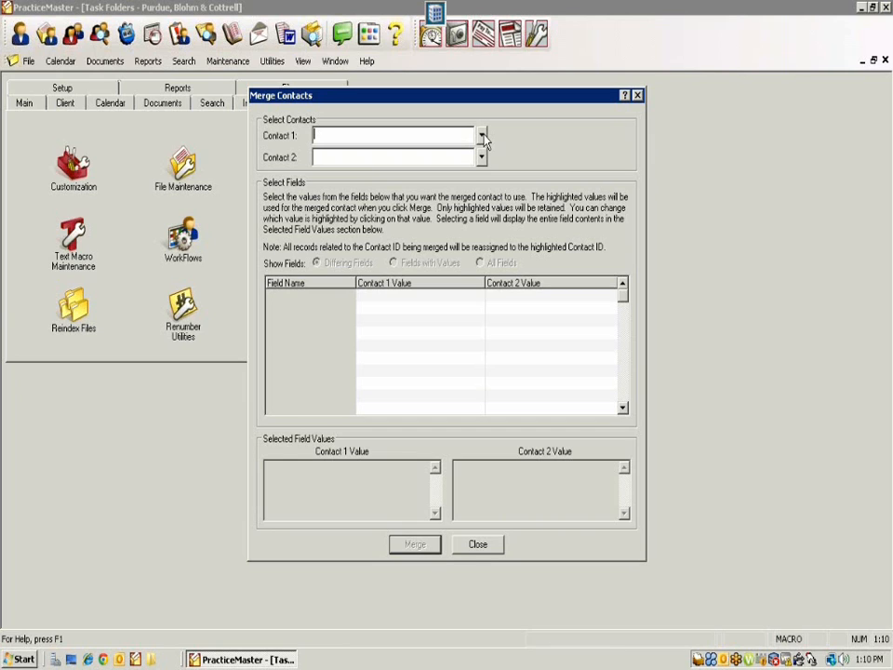
# Step: Enter the first duplicate contact's name as Contact 1, loading its Federal Credit Union details
pyautogui.write('Smith/Bob')
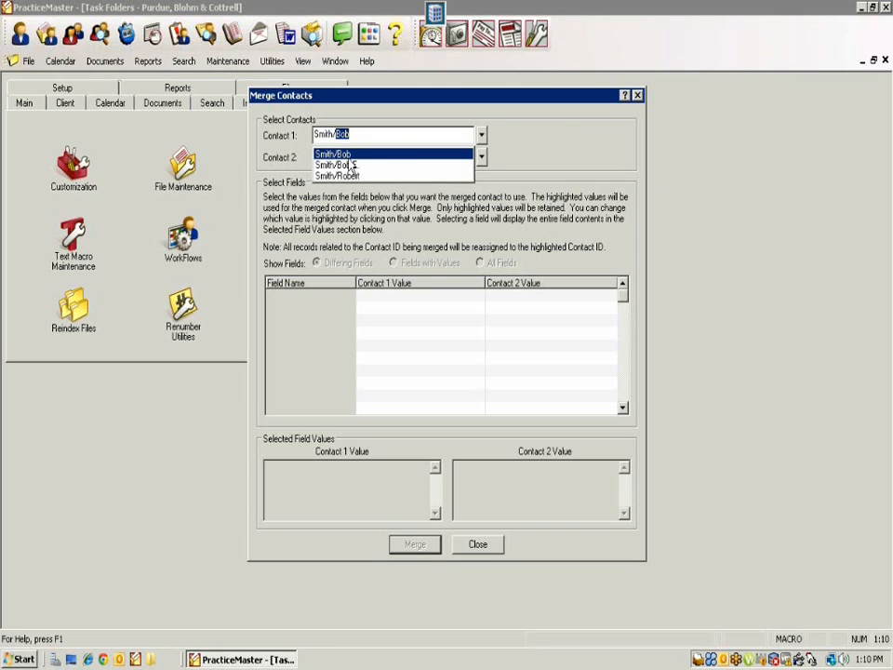
pyautogui.press('Tab')
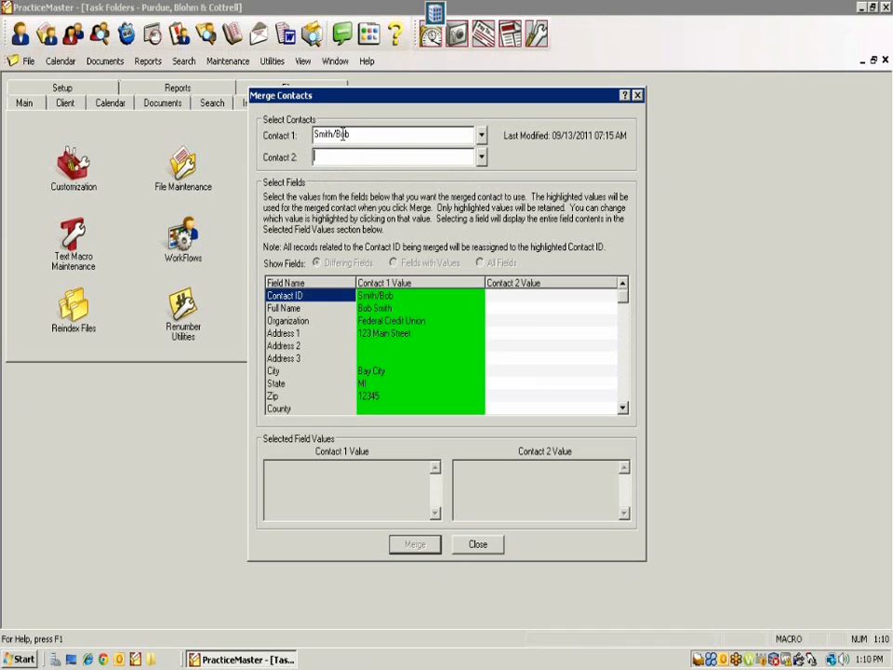
# Step: Set Contact 2 to the matching duplicate by retyping its name and accepting the suggestion
pyautogui.write('smith/Bob')
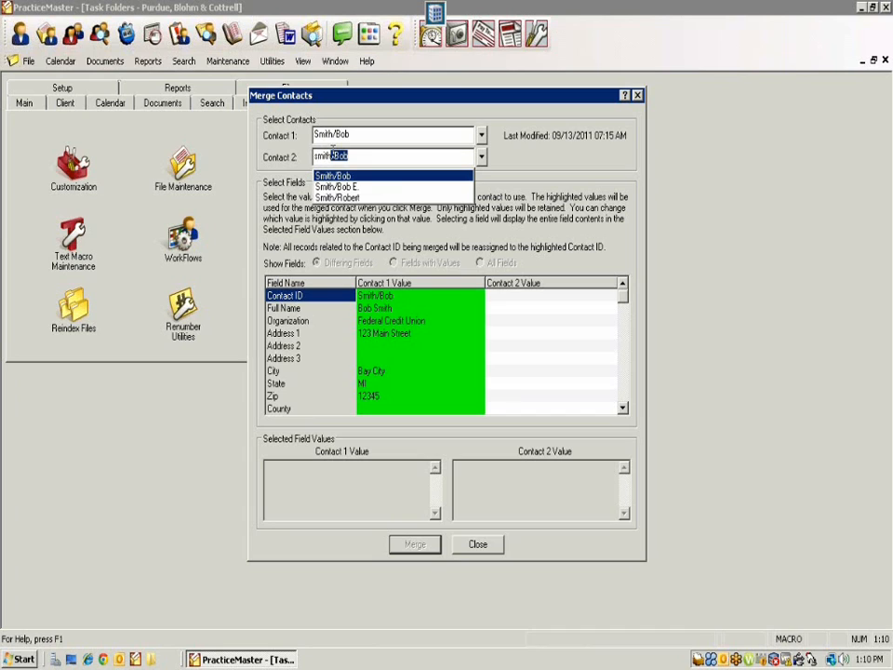
pyautogui.click(333, 186)
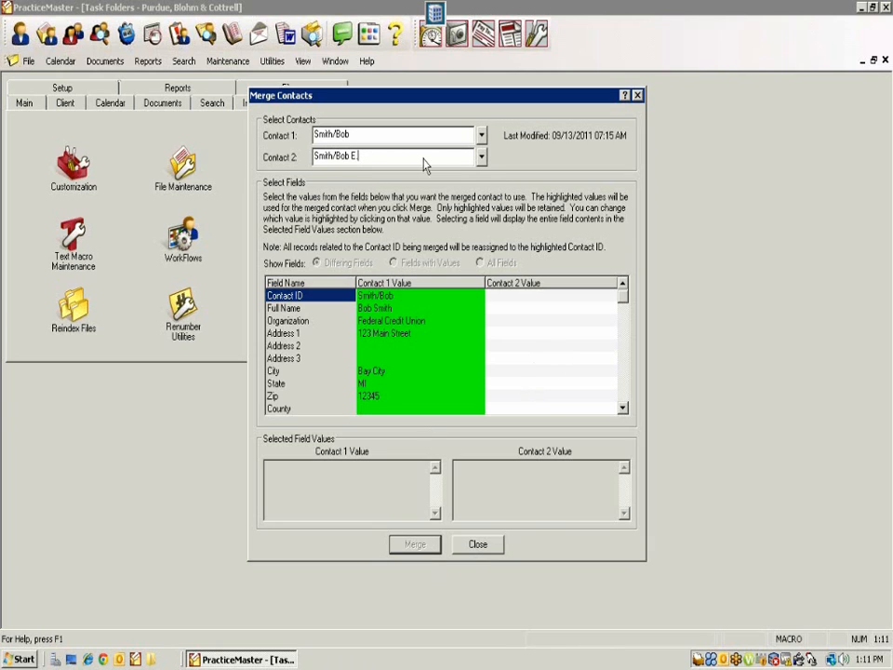
pyautogui.moveTo(359, 157); pyautogui.dragTo(263, 158)
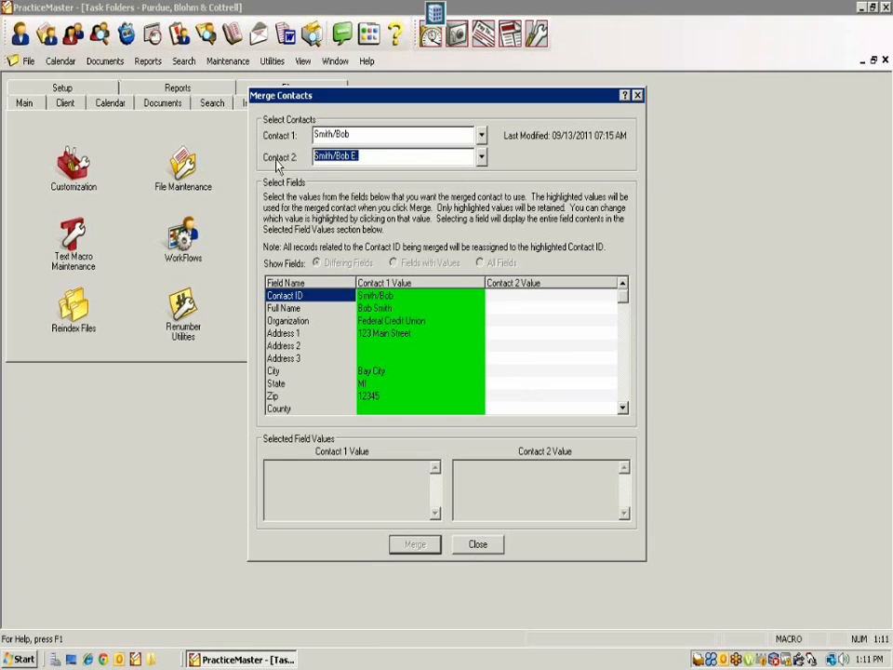
pyautogui.write('smith/')
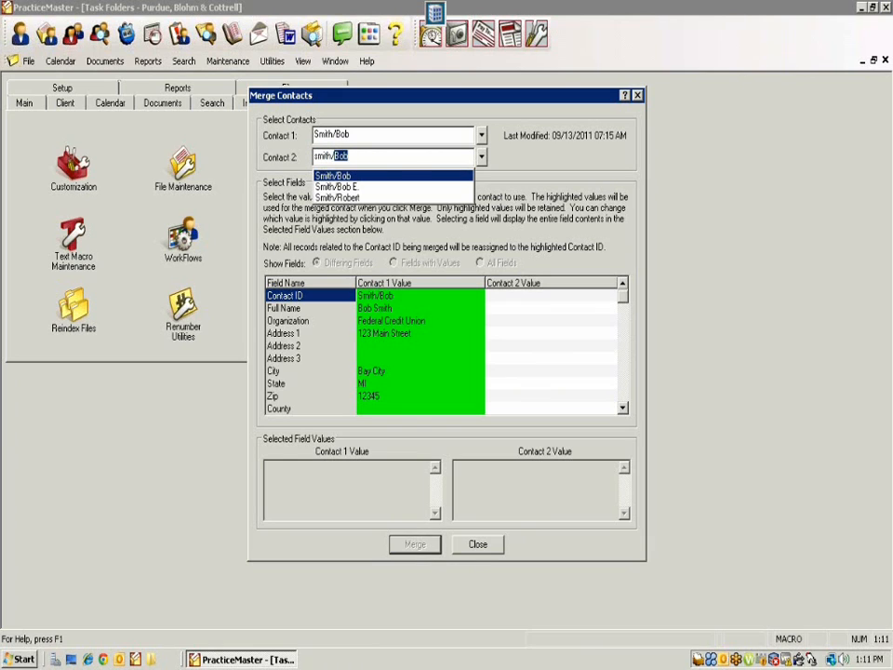
pyautogui.write('Robert')
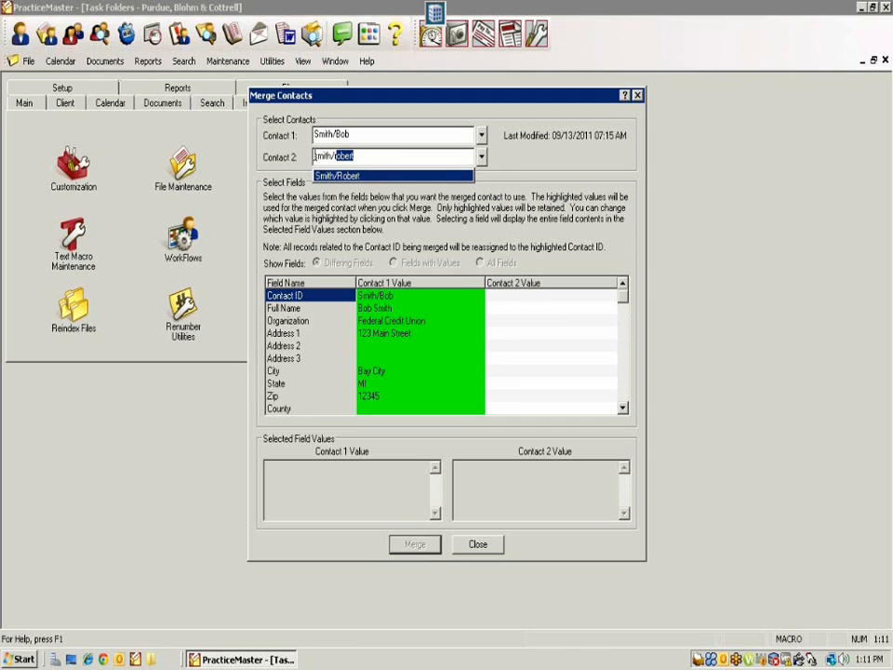
pyautogui.press('Tab')
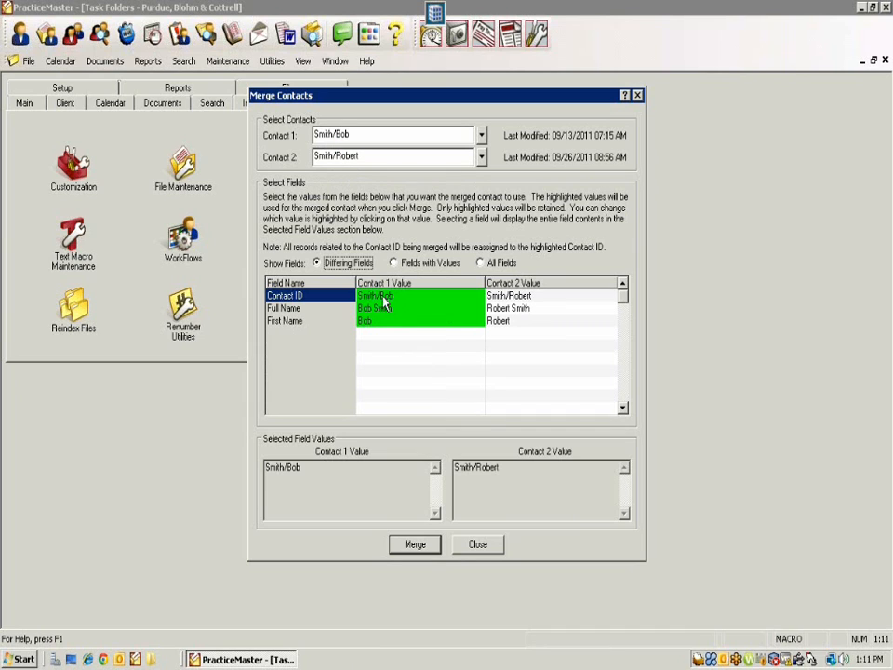
# Step: Pick Contact 2's Contact ID and Full Name in the merge grid, then close without merging
pyautogui.click(517, 296)
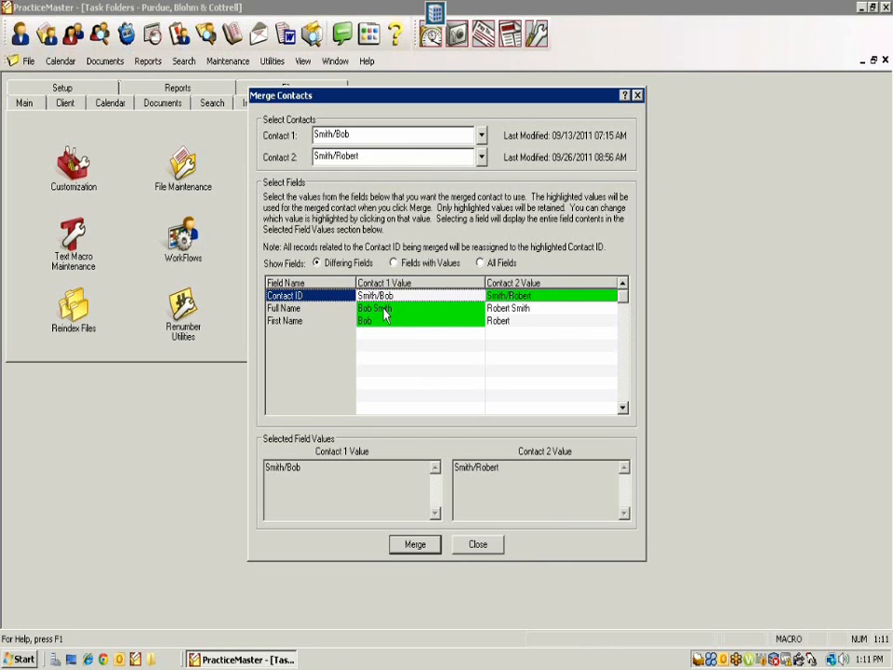
pyautogui.click(490, 308)
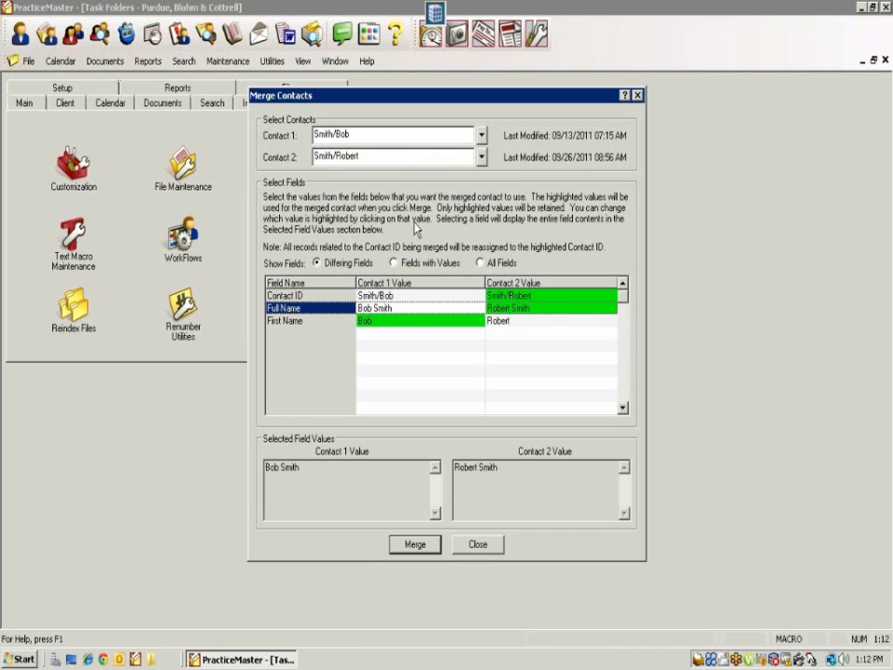
pyautogui.click(477, 545)
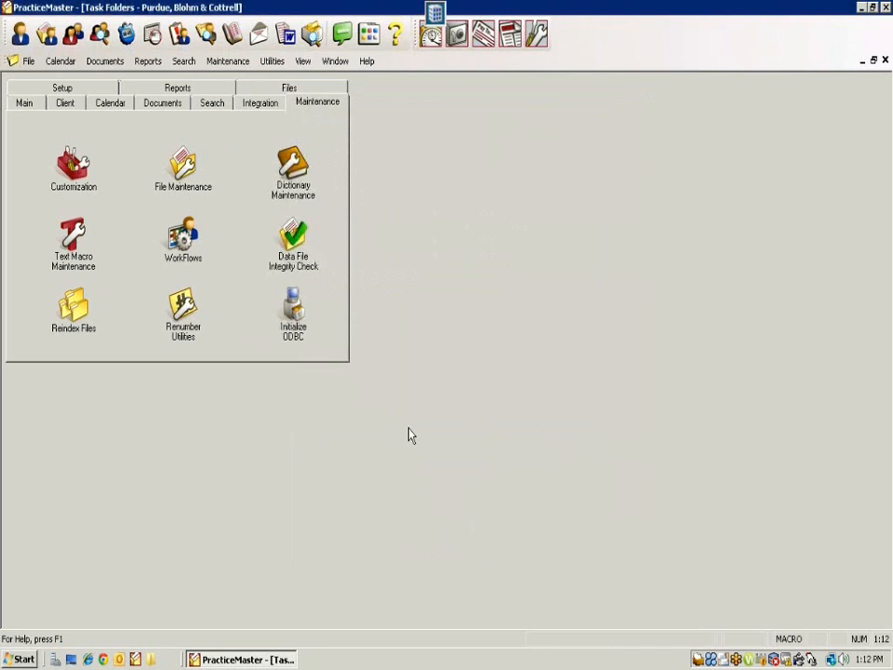
# Step: Open the Contact list from the Main task folder
pyautogui.click(29, 106)
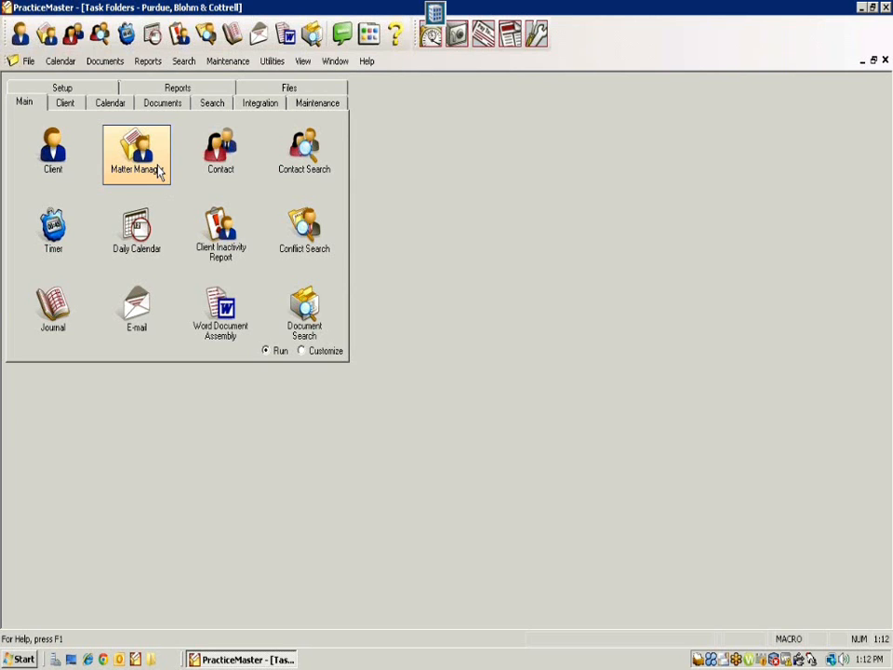
pyautogui.click(223, 166)
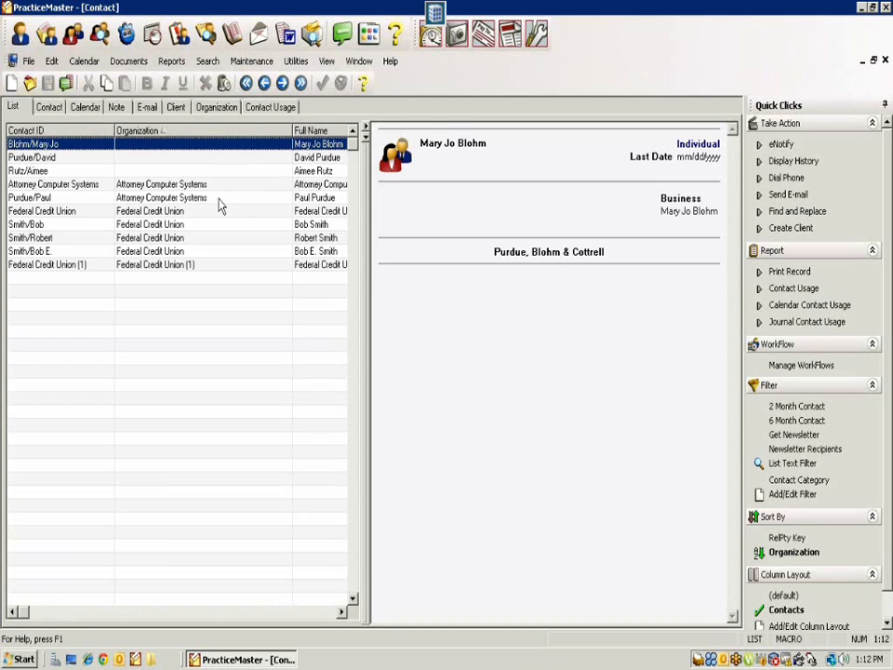
# Step: View Federal Credit Union and Federal Credit Union (1), then open Federal Credit Union's Contact tab
pyautogui.click(69, 211)
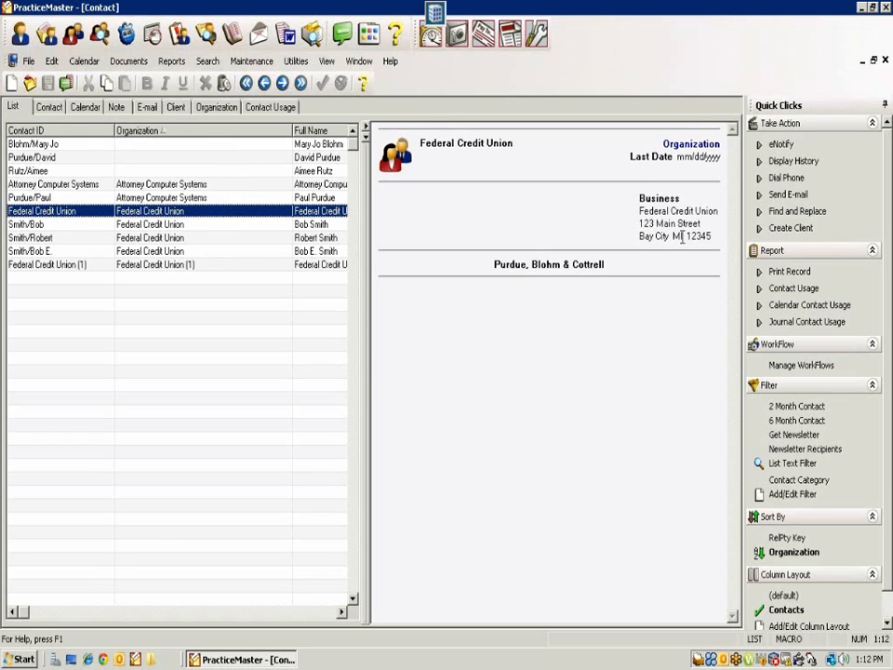
pyautogui.click(42, 266)
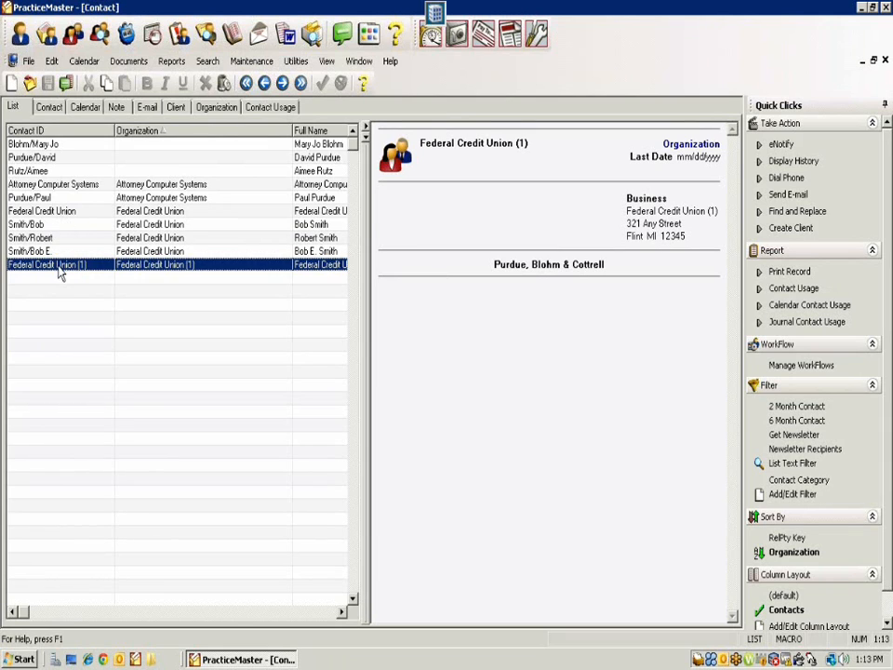
pyautogui.doubleClick(58, 211)
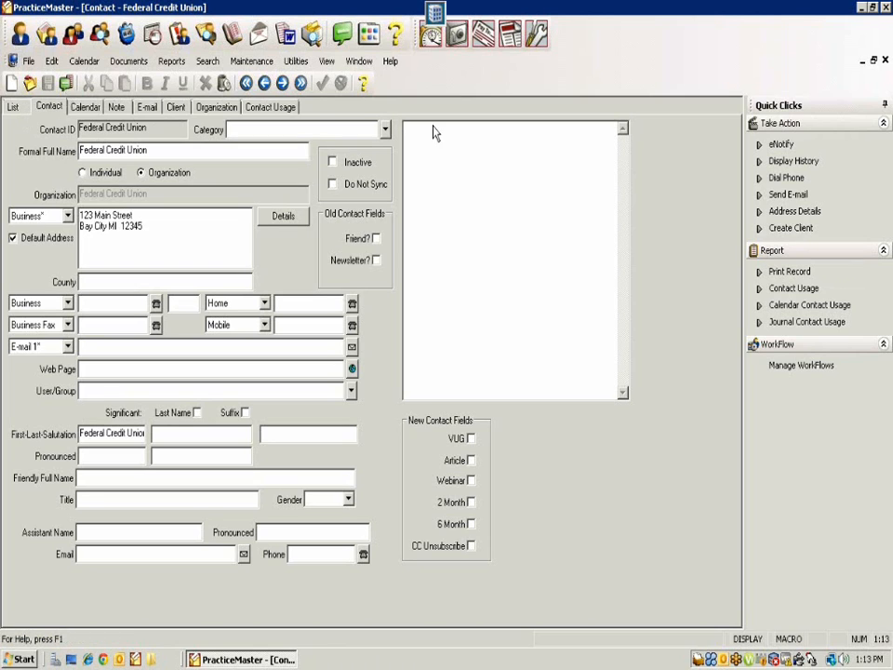
# Step: Close the Contact window, reopen it from the Contact icon, and close it again
pyautogui.click(885, 59)
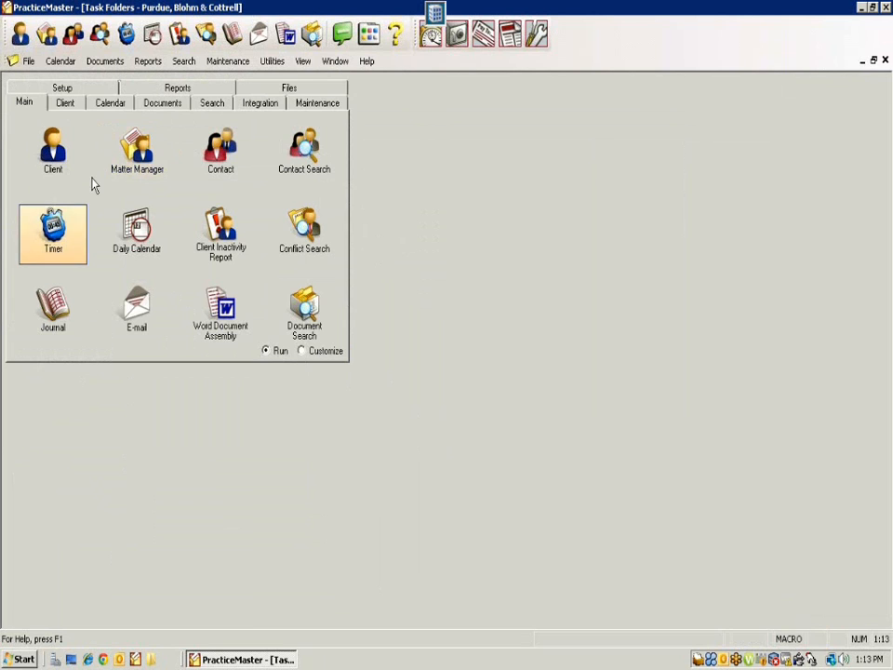
pyautogui.click(221, 149)
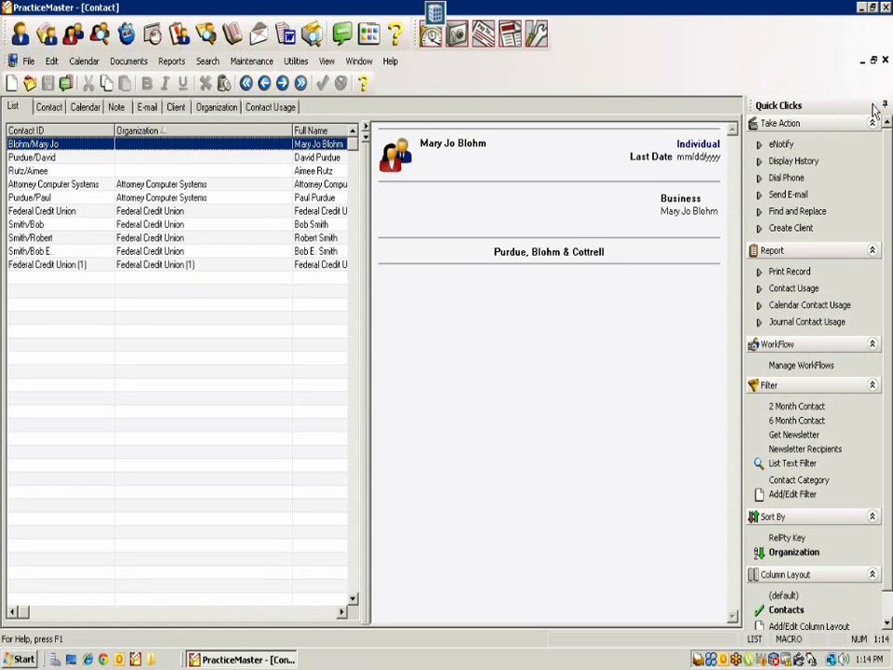
pyautogui.click(885, 60)
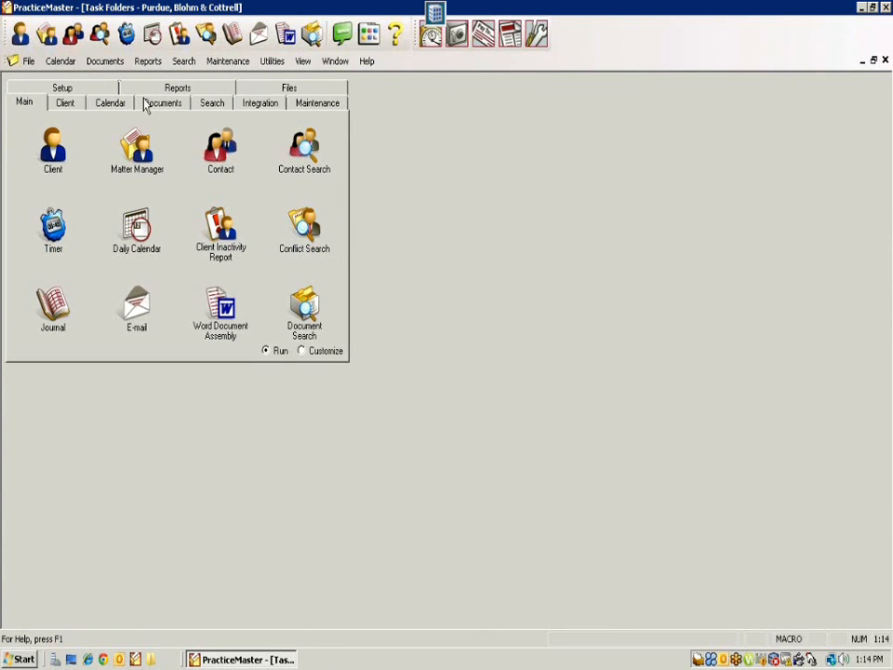
# Step: Open Rename Contact under Maintenance > Renumber Utilities, answering No to the backup prompt
pyautogui.click(302, 104)
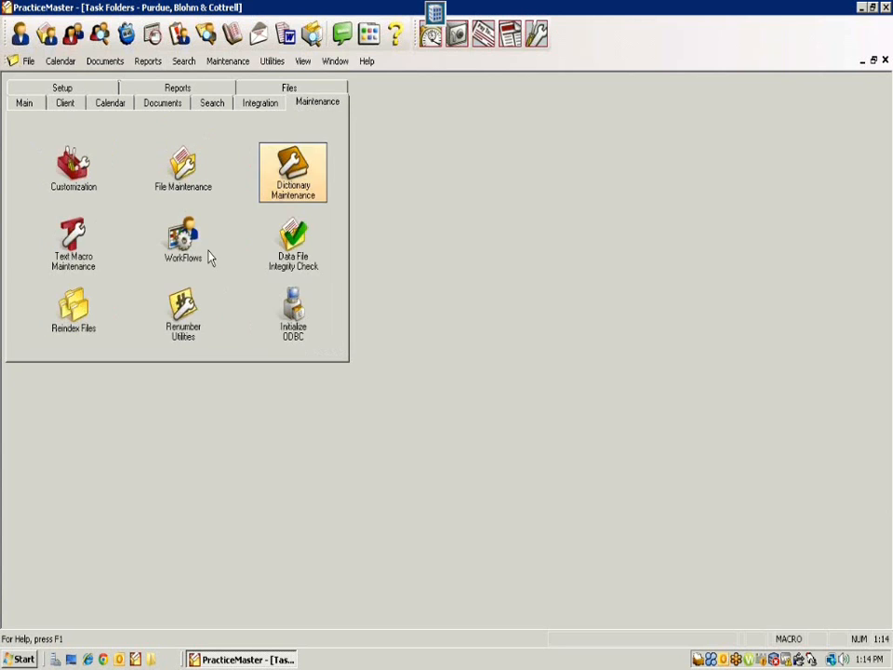
pyautogui.click(182, 316)
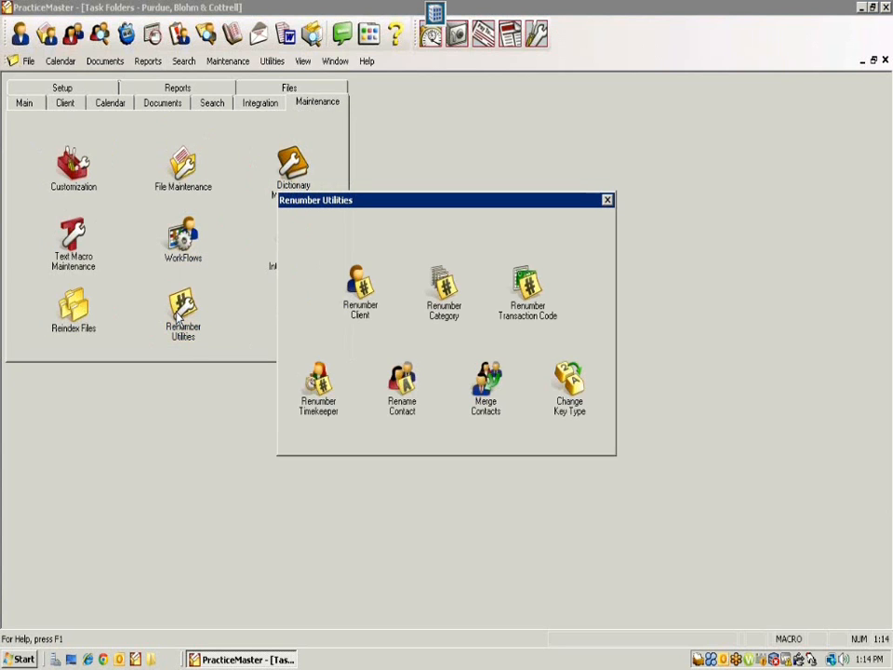
pyautogui.click(405, 393)
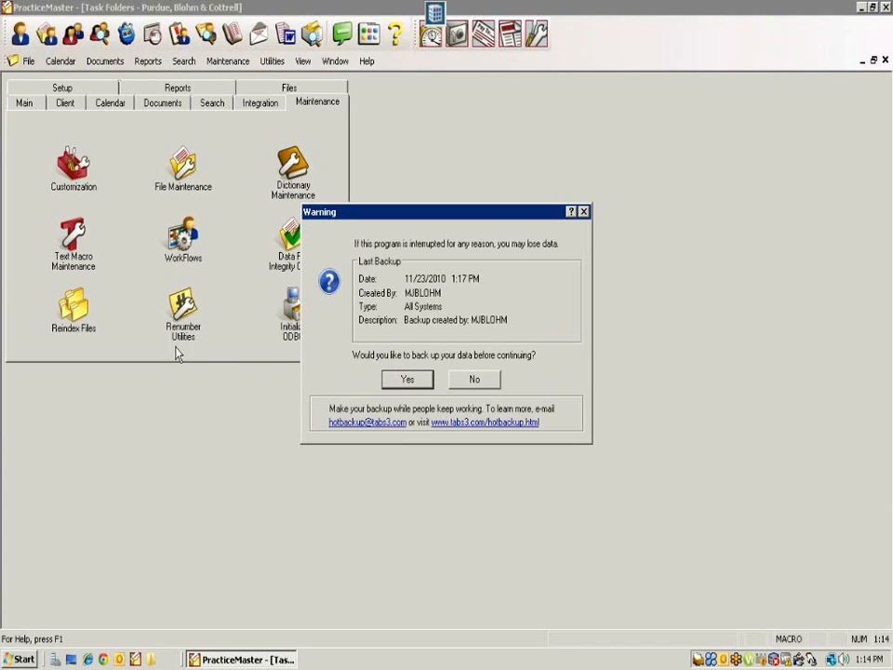
pyautogui.click(474, 378)
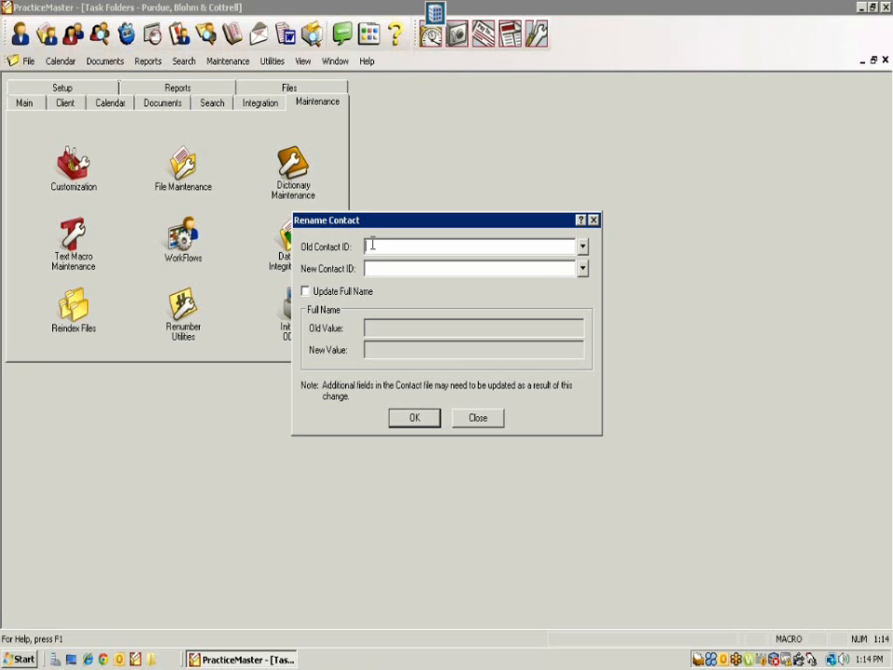
# Step: Choose Federal Credit Union (1) as old ID and enter new ID 'Federal Credit Union - Flint'
pyautogui.write('Fe')
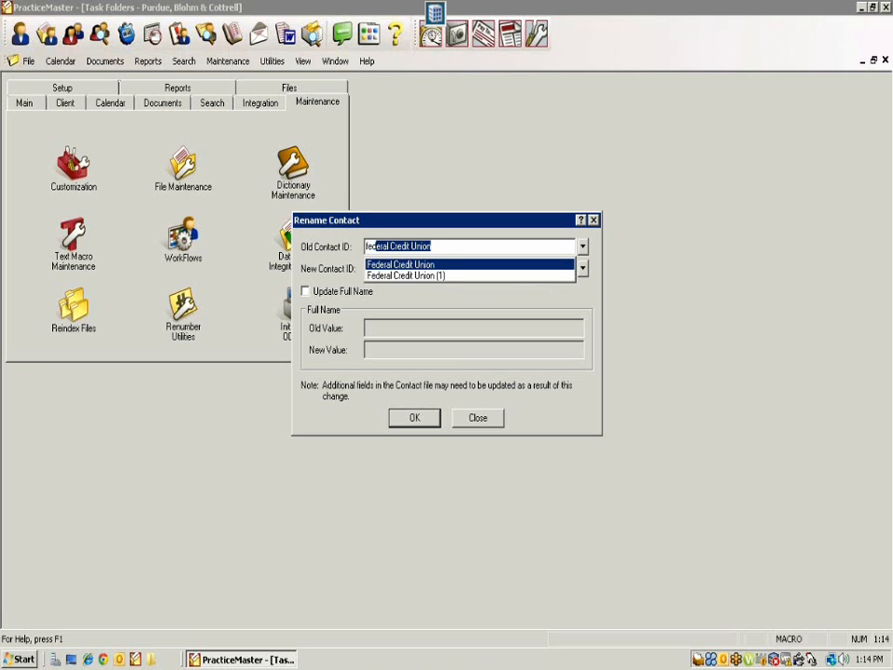
pyautogui.write('deral')
pyautogui.click(429, 276)
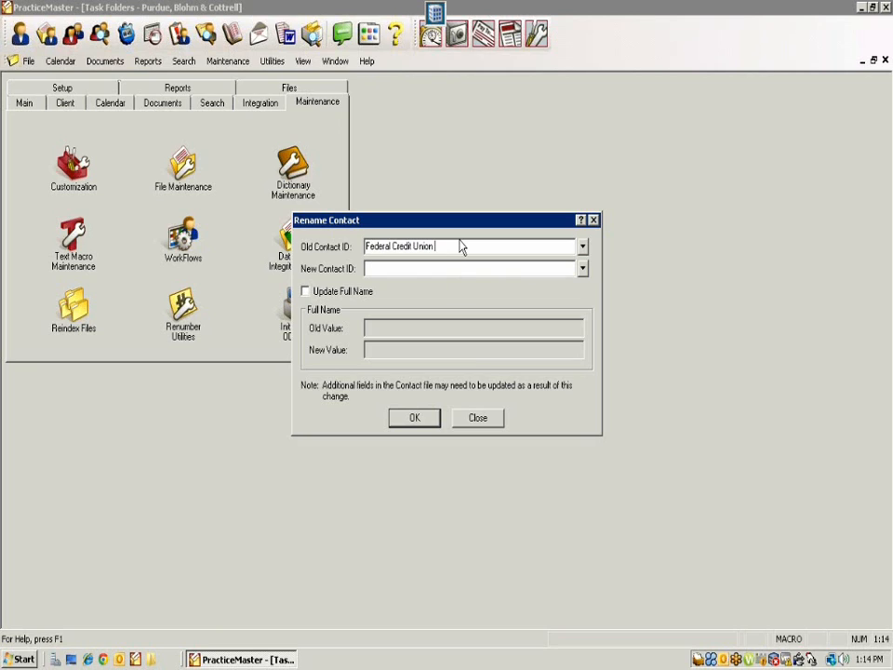
pyautogui.write('1')
pyautogui.click(380, 270)
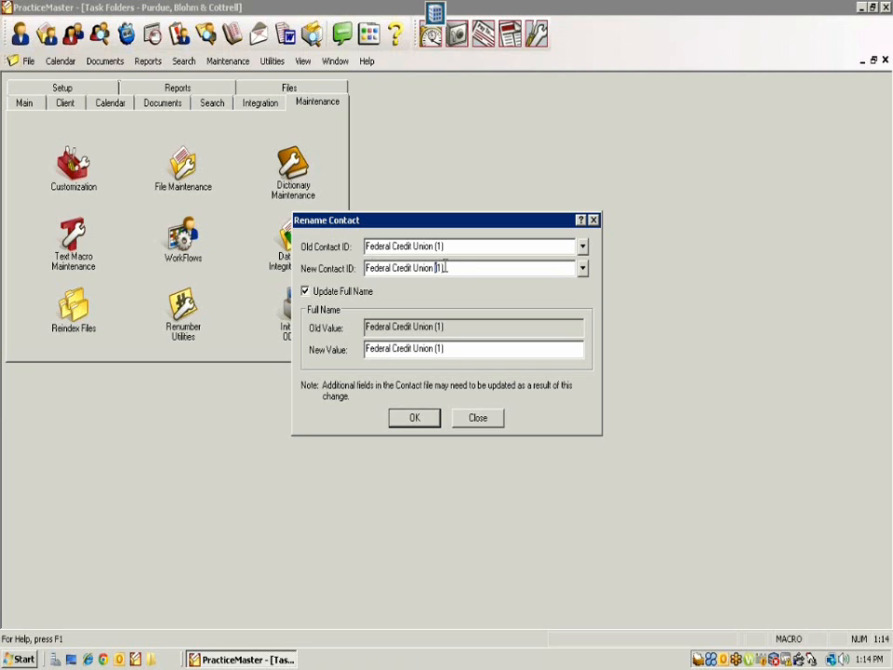
pyautogui.moveTo(445, 267); pyautogui.dragTo(454, 267)
pyautogui.write('Flint')
pyautogui.click(434, 267)
pyautogui.write('- Flint')
# Step: Correct the new full name value to match, then submit and confirm the rename
pyautogui.click(454, 350)
pyautogui.click(413, 420)
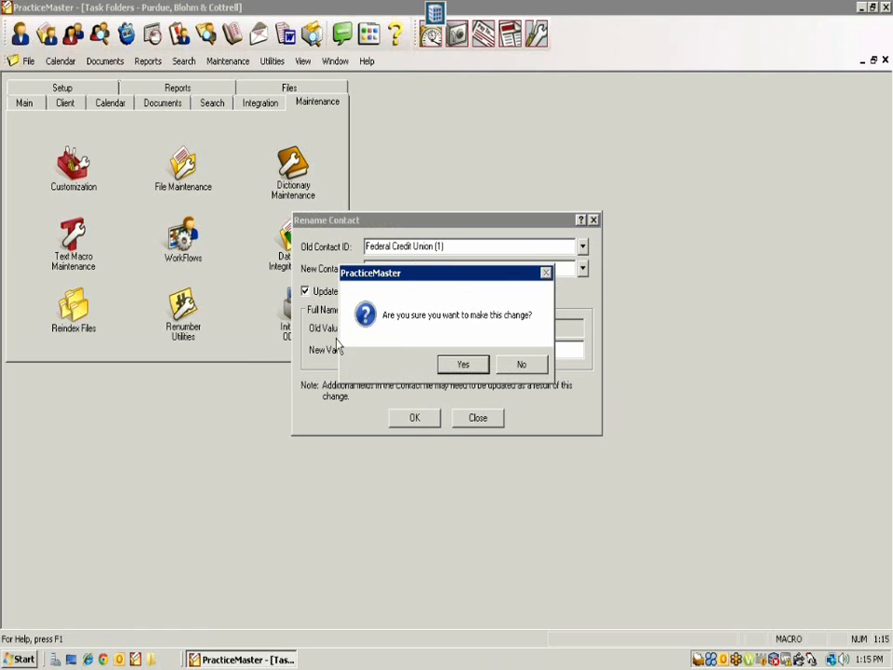
pyautogui.click(465, 367)
pyautogui.click(538, 365)
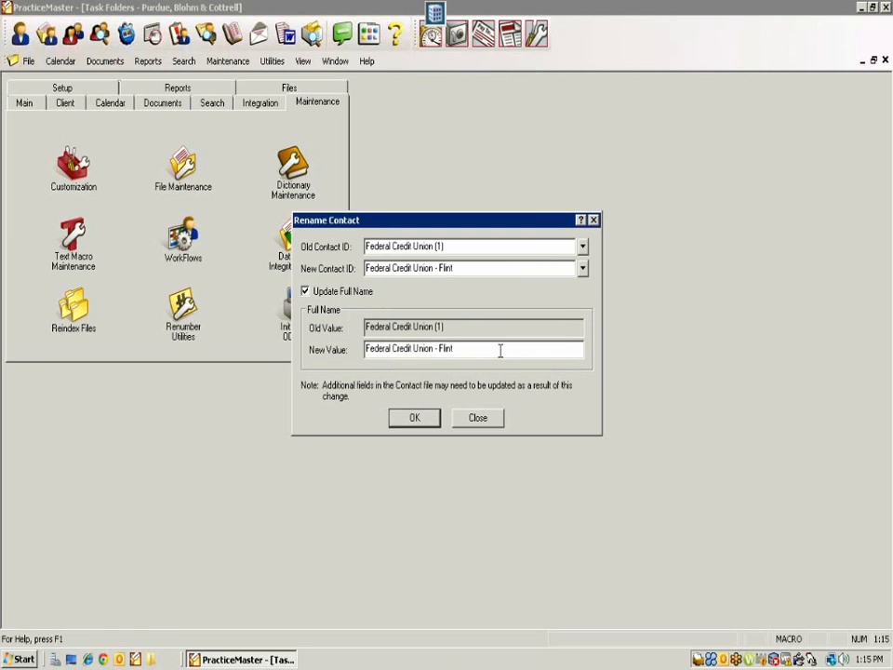
pyautogui.press('BackSpace')
pyautogui.press('BackSpace')
pyautogui.click(415, 418)
pyautogui.click(415, 419)
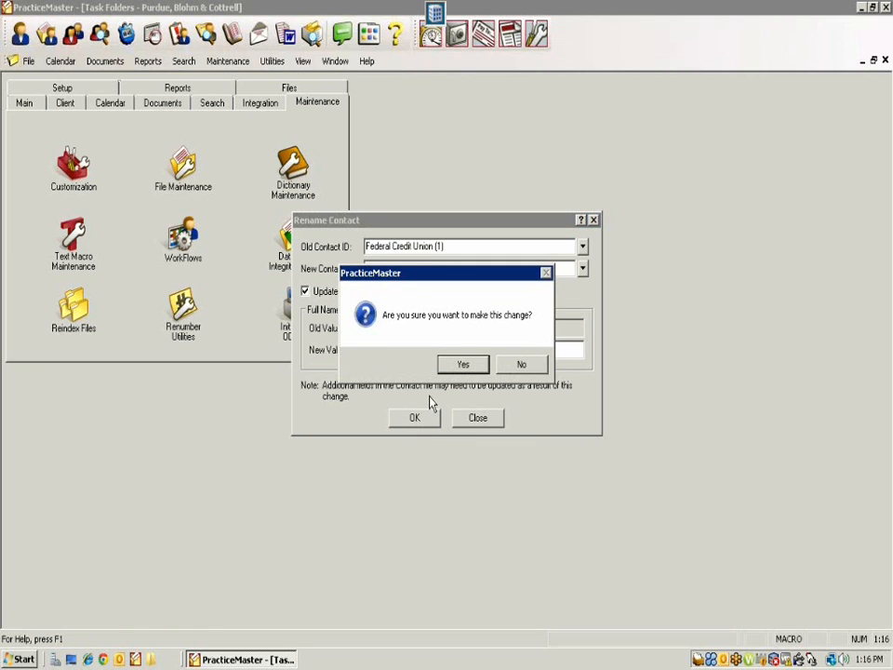
pyautogui.click(458, 366)
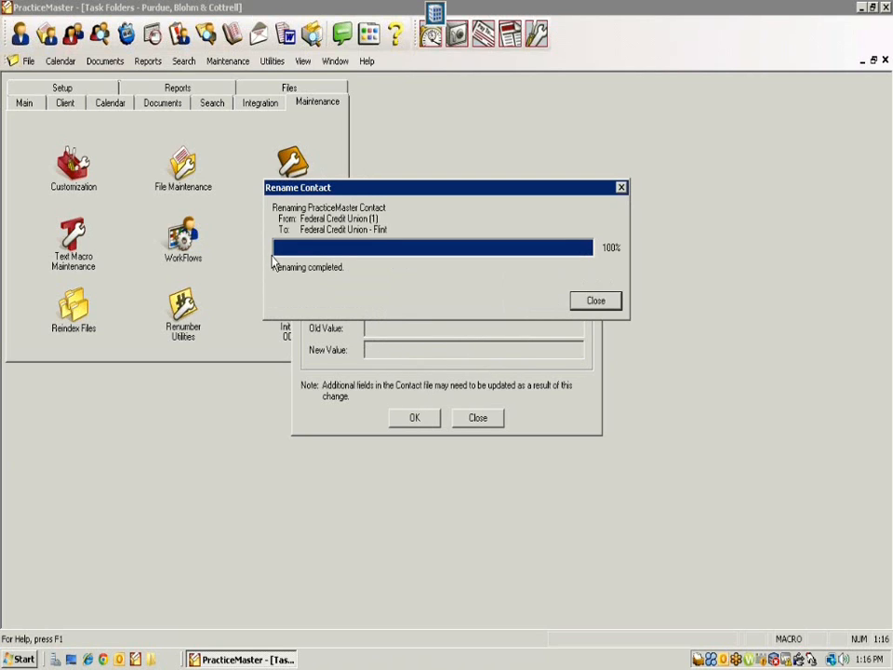
# Step: Dismiss the renaming progress and Rename Contact dialogs, then open the Contact list from Main
pyautogui.click(586, 301)
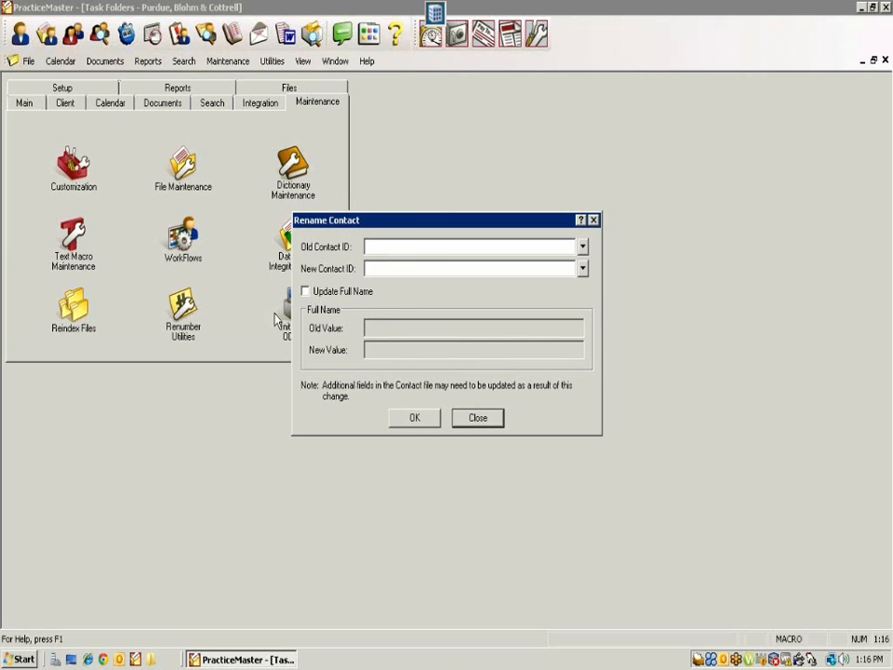
pyautogui.click(473, 418)
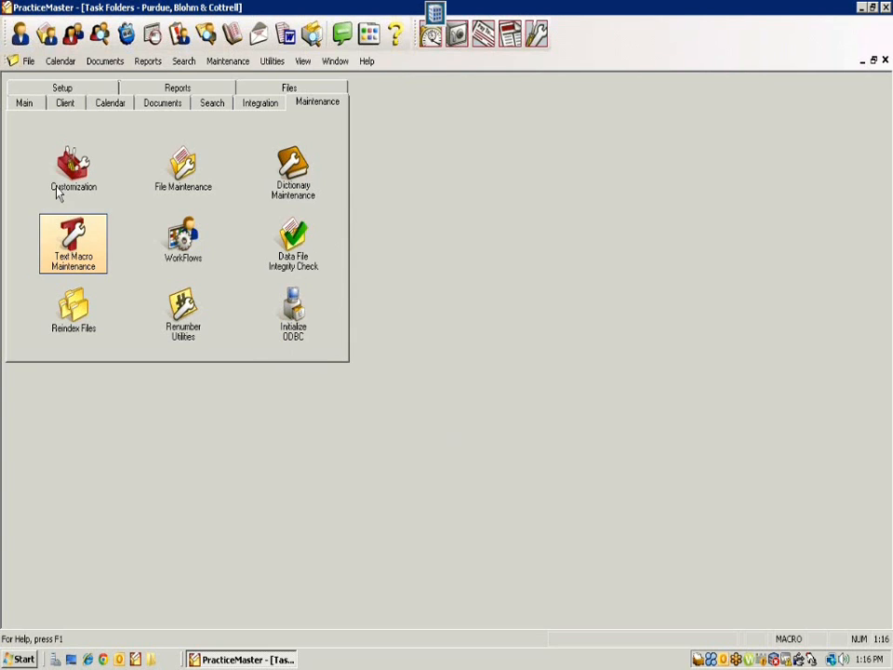
pyautogui.click(24, 105)
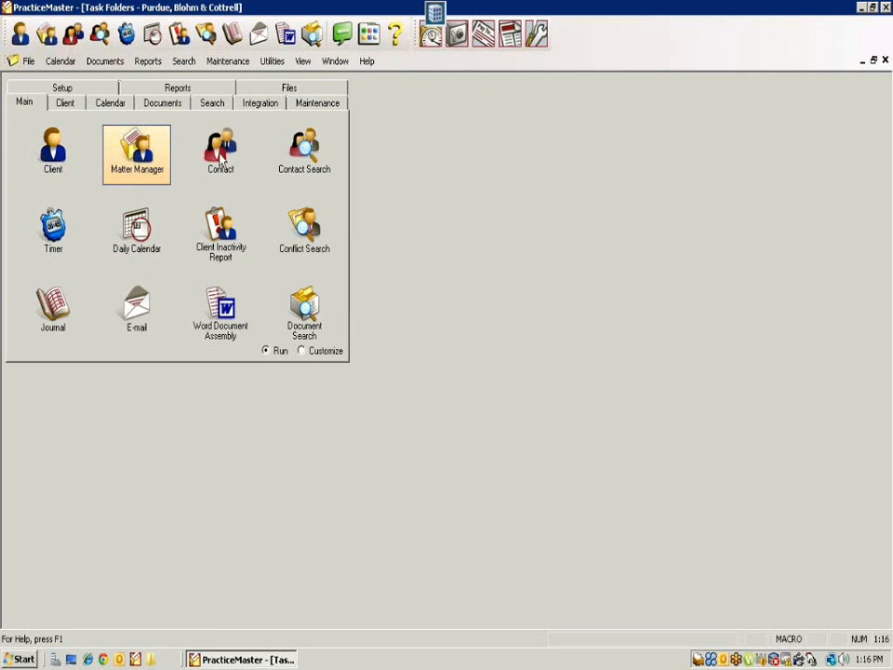
pyautogui.click(191, 162)
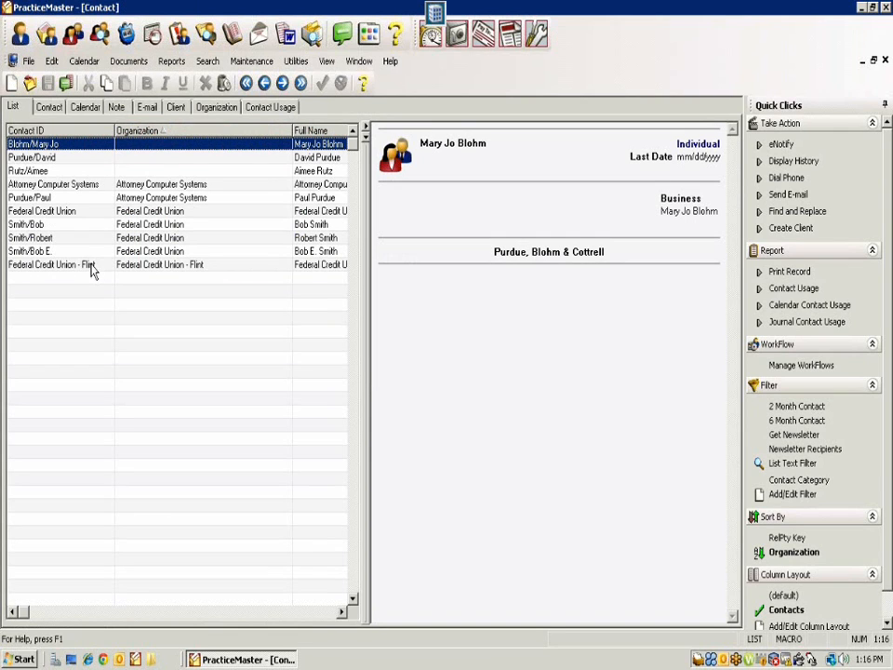
# Step: Select Federal Credit Union - Flint and view its full Contact tab record
pyautogui.click(62, 267)
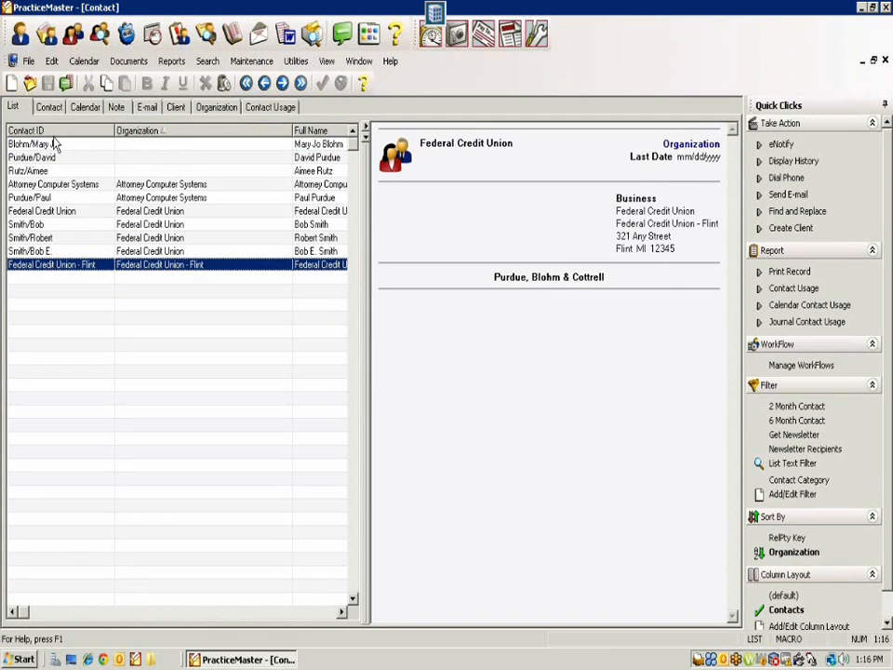
pyautogui.click(50, 108)
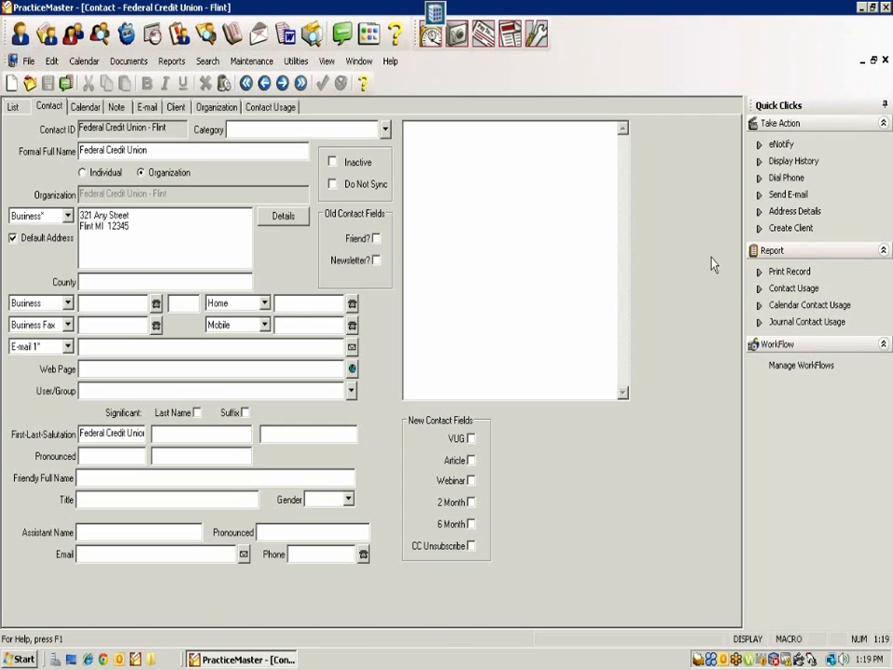
# Step: Minimize the remote session, view the PaymentAllocation workbook, then bring up Watercooler.pdf in Adobe Reader
pyautogui.click(586, 10)
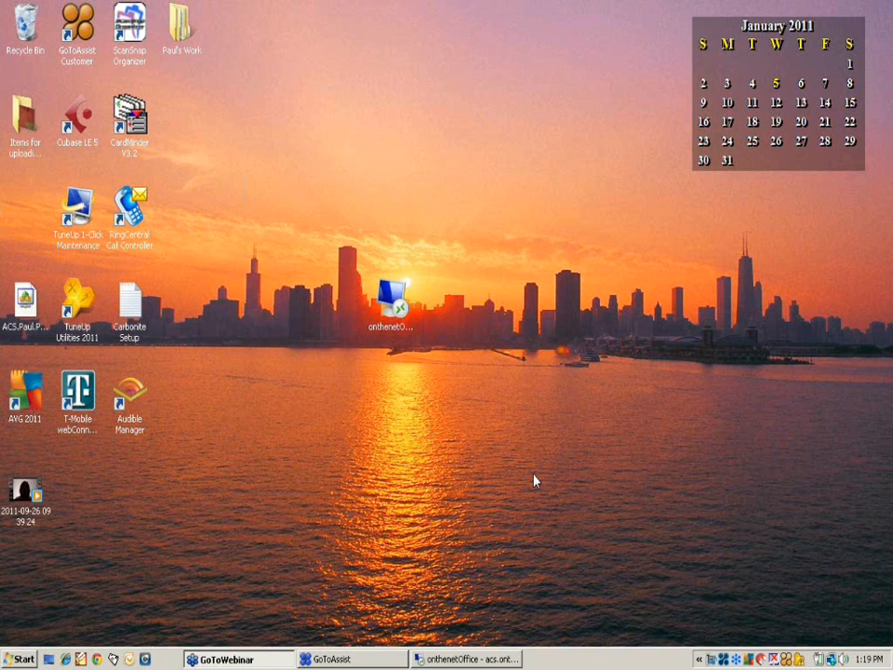
pyautogui.click(378, 658)
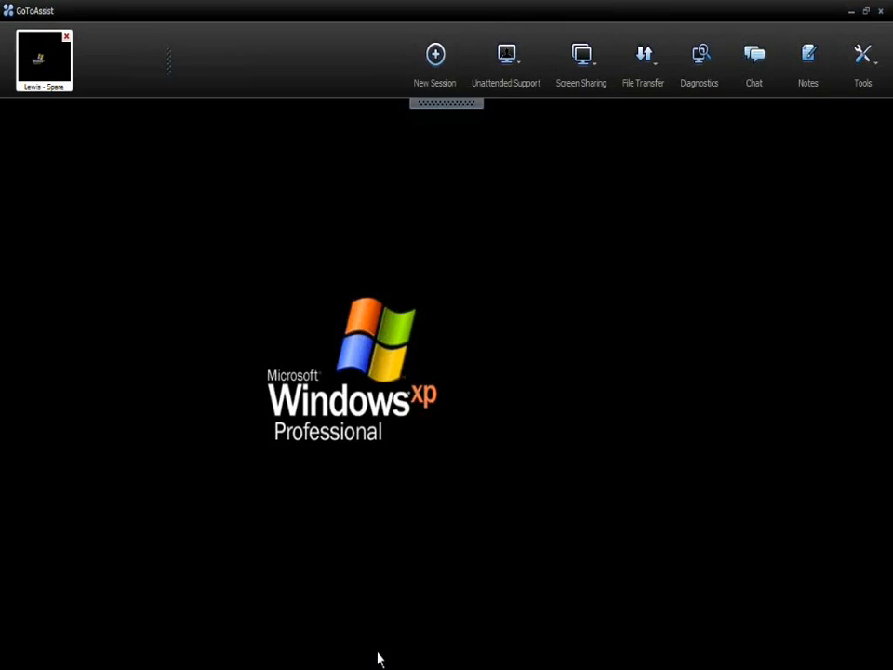
pyautogui.click(379, 658)
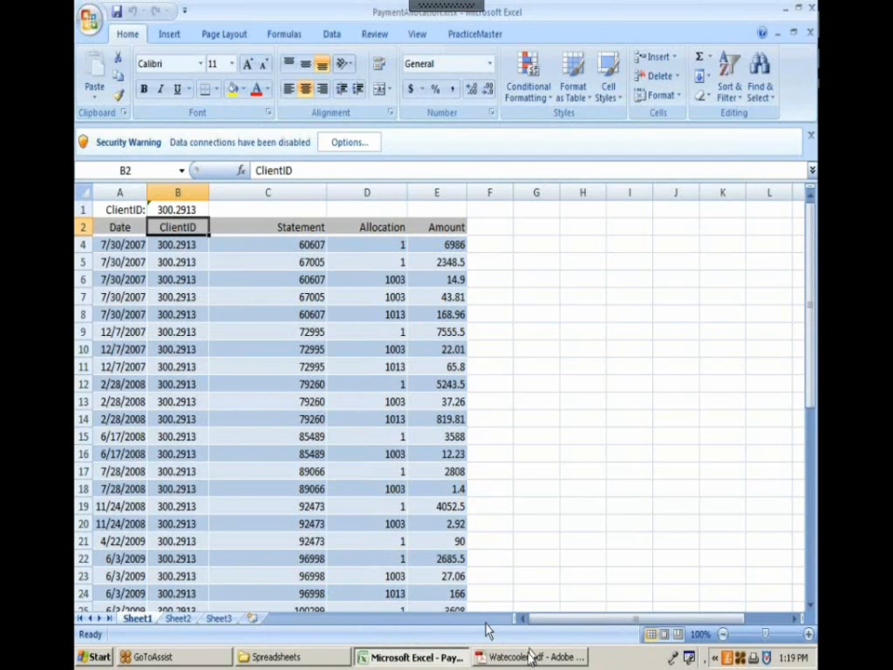
pyautogui.click(527, 659)
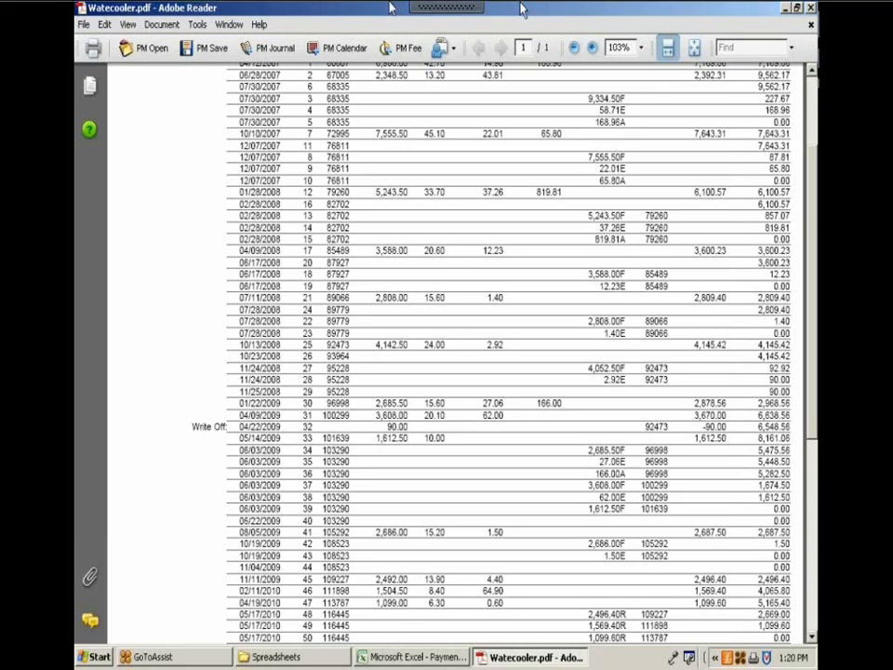
# Step: Return to the onthenetOffice desktop, launch Tabs3, and dismiss the STSRVR.CFG missing warning
pyautogui.moveTo(441, 12)
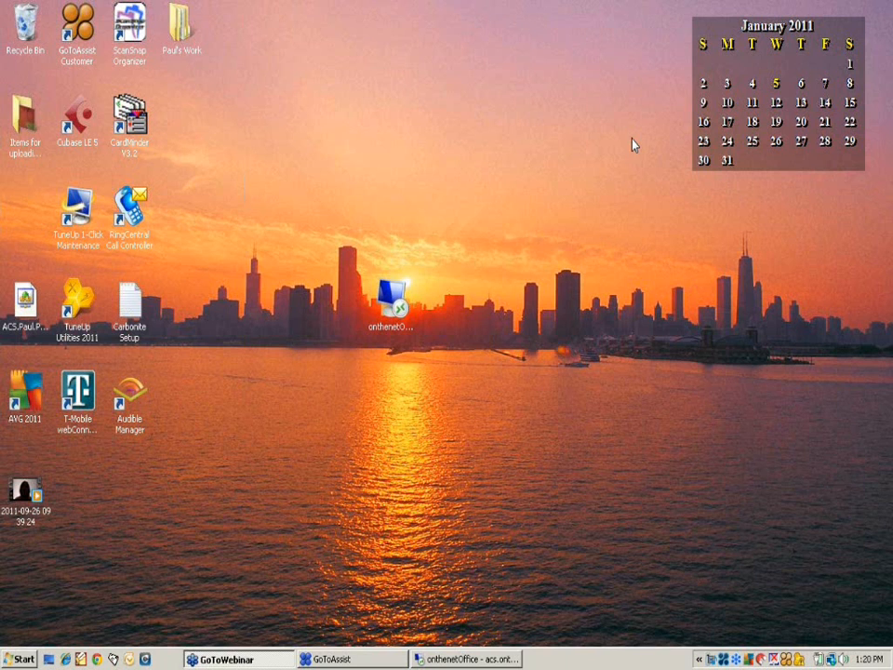
pyautogui.click(850, 11)
pyautogui.click(483, 660)
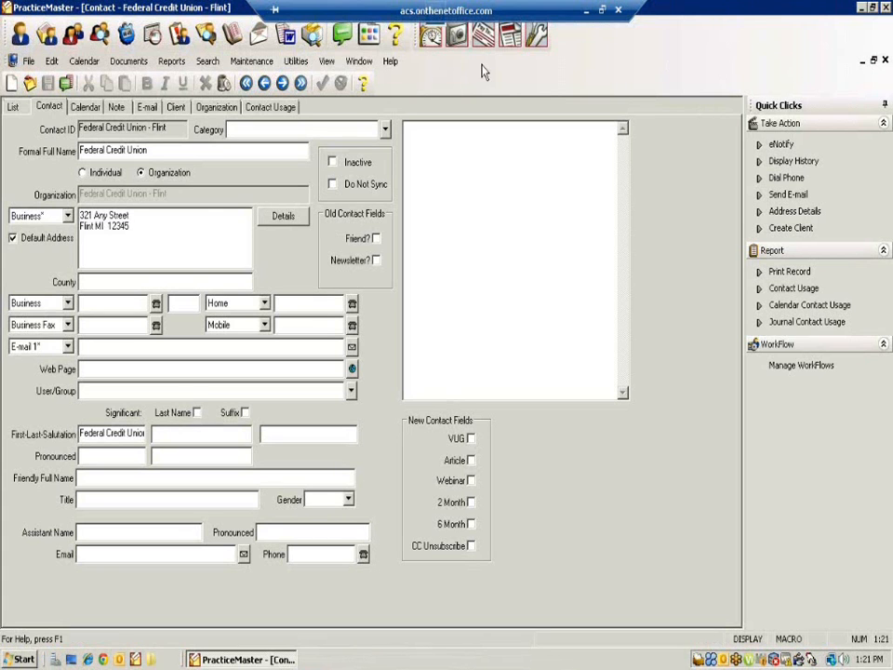
pyautogui.click(431, 37)
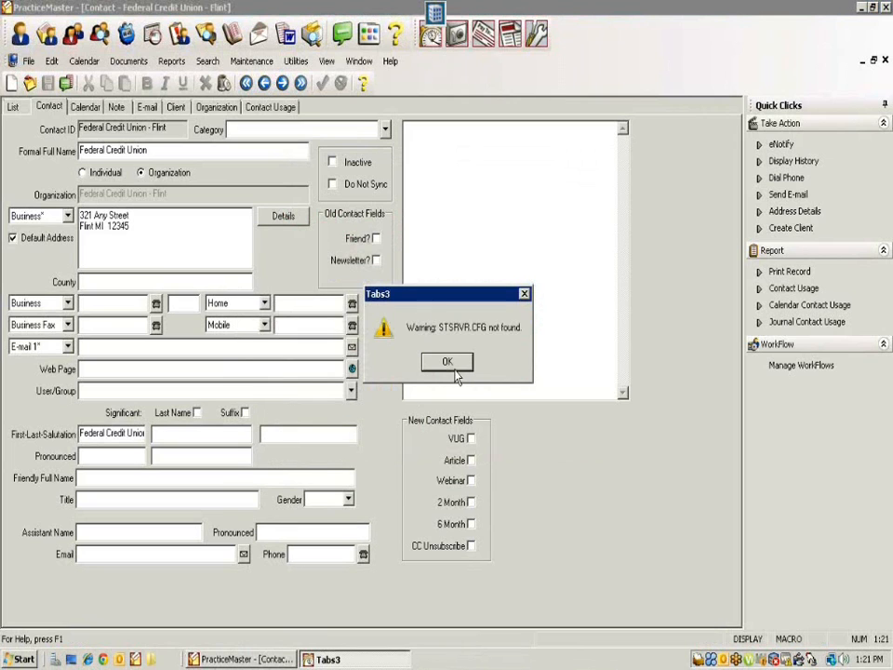
pyautogui.click(450, 364)
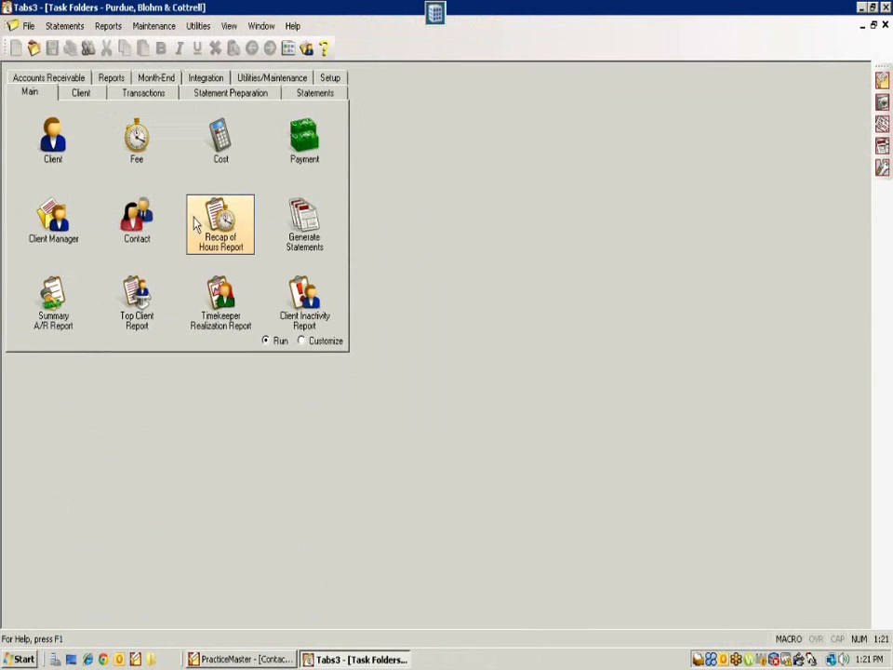
# Step: Start a Tabs3 payment entry with defaults, dismiss the posting-month warning, then minimize the remote session
pyautogui.click(305, 160)
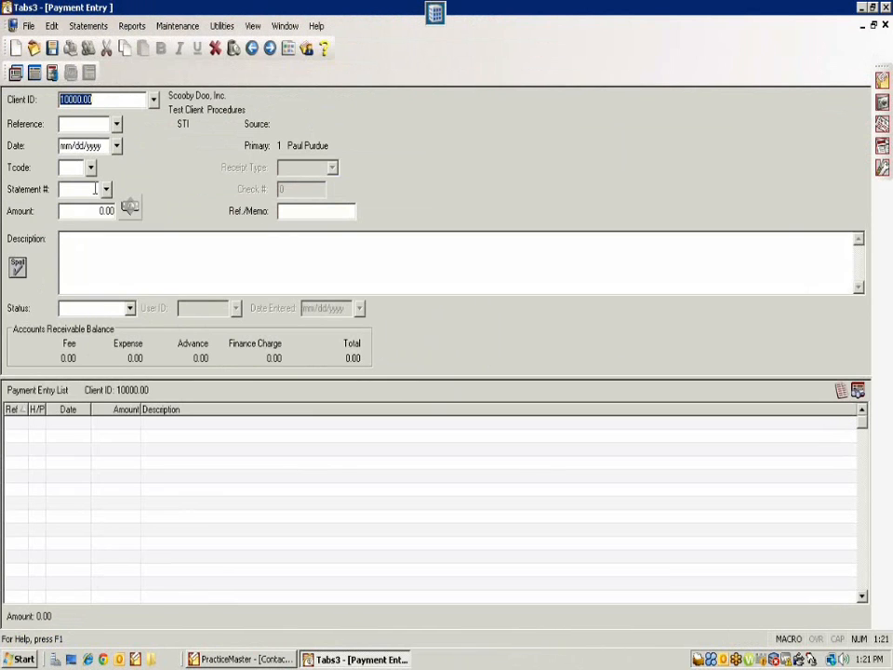
pyautogui.press('Return')
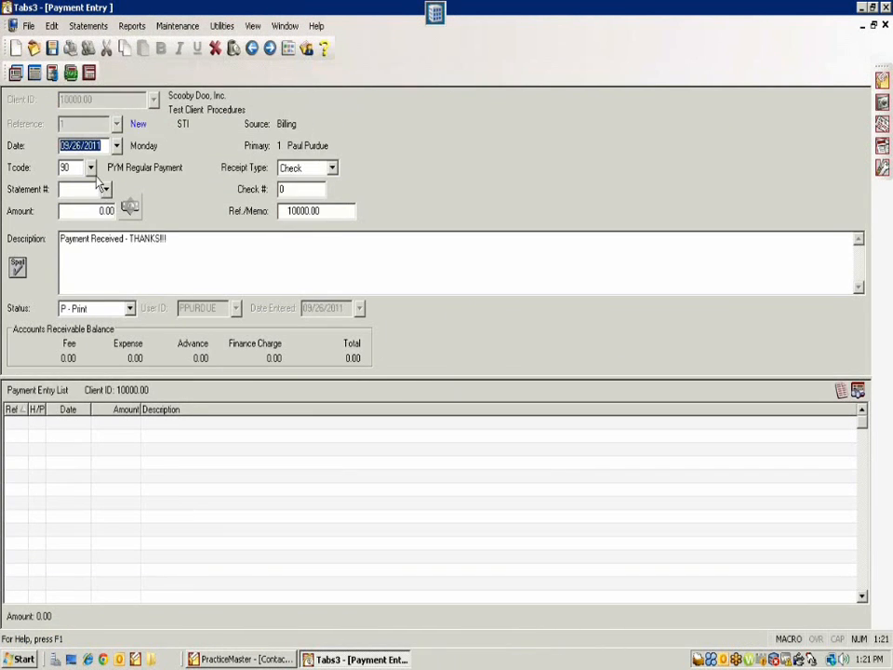
pyautogui.press('Return')
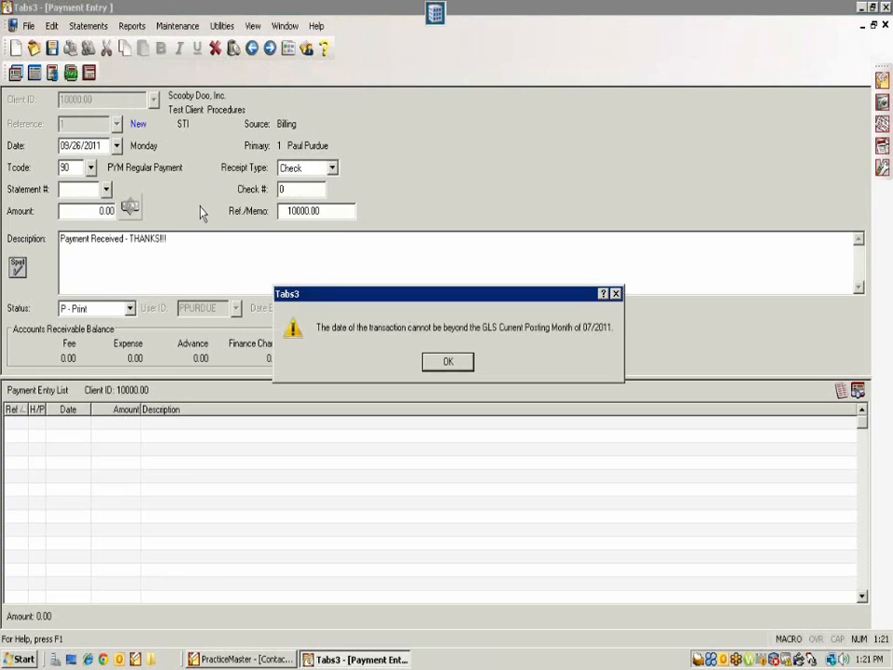
pyautogui.click(446, 364)
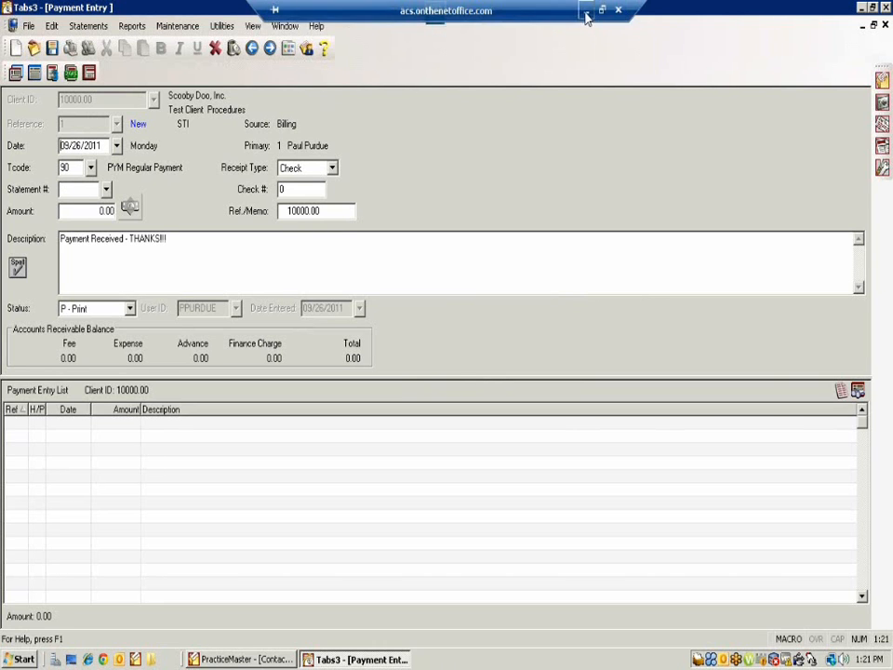
pyautogui.click(586, 11)
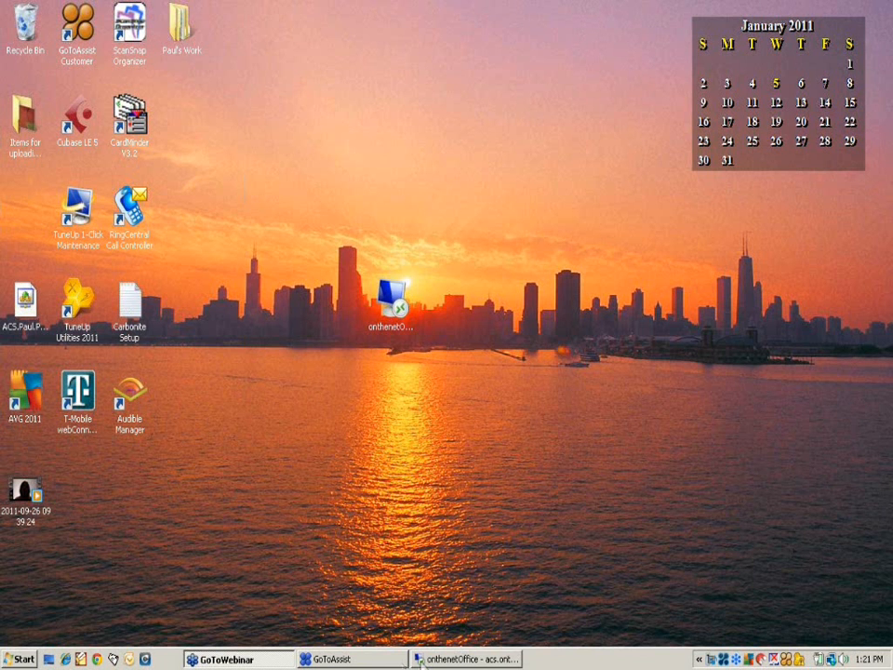
# Step: Look over the Watercooler.pdf ledger, then bring the PaymentAllocation spreadsheet forward
pyautogui.click(399, 662)
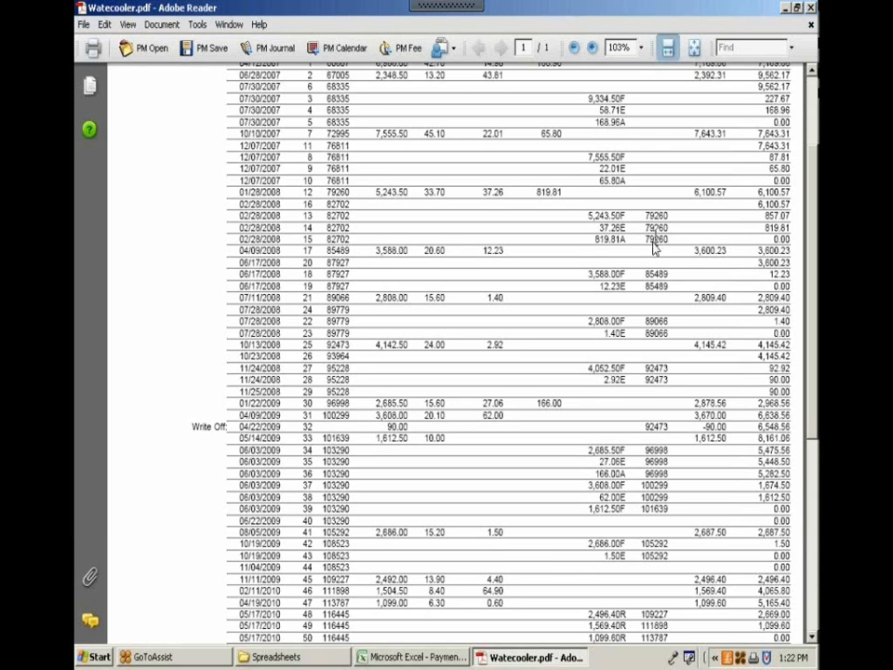
pyautogui.click(421, 657)
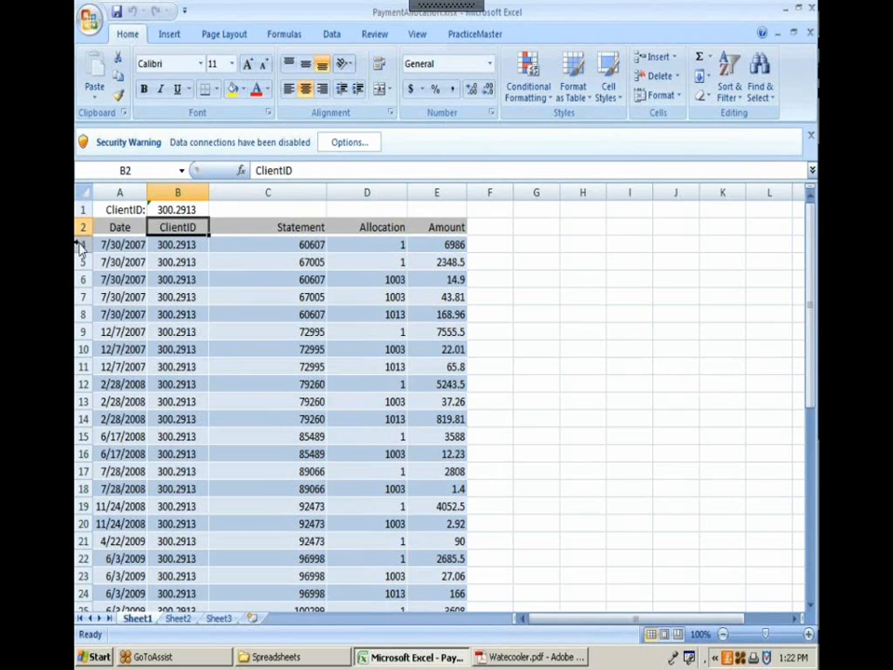
pyautogui.moveTo(82, 245); pyautogui.dragTo(82, 322)
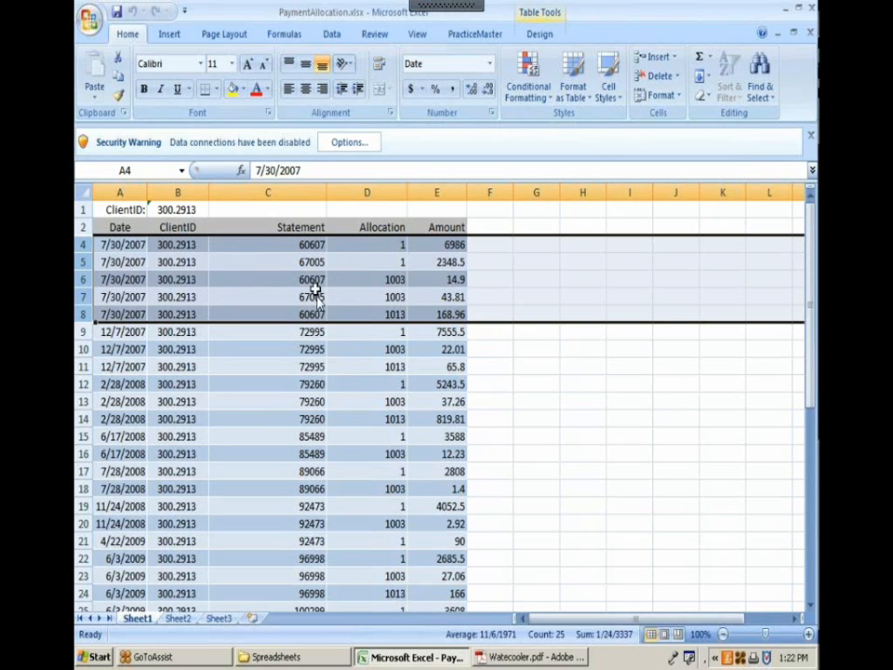
pyautogui.click(499, 298)
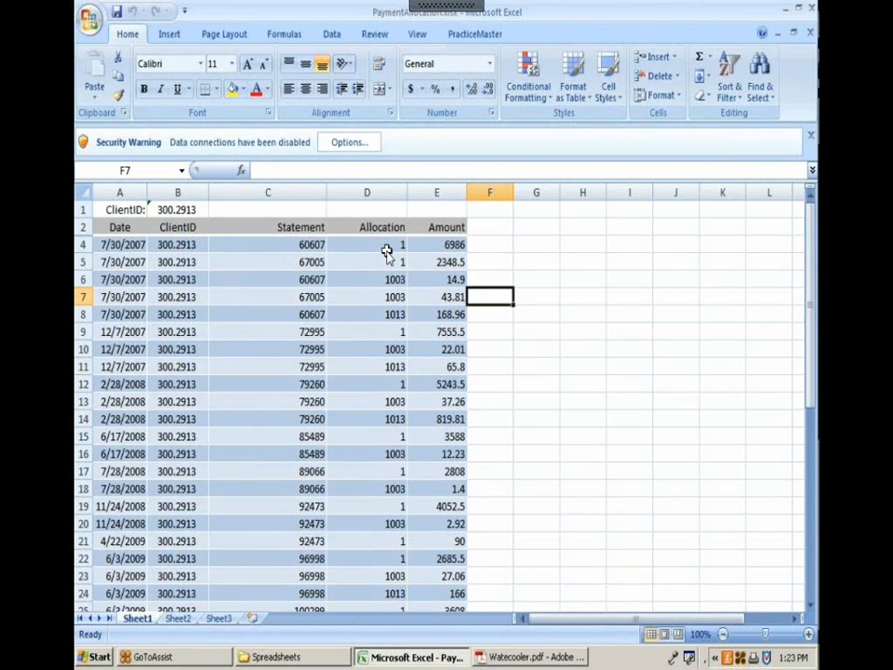
# Step: Bring the Watercooler.pdf ledger in Adobe Reader back to the front
pyautogui.click(527, 659)
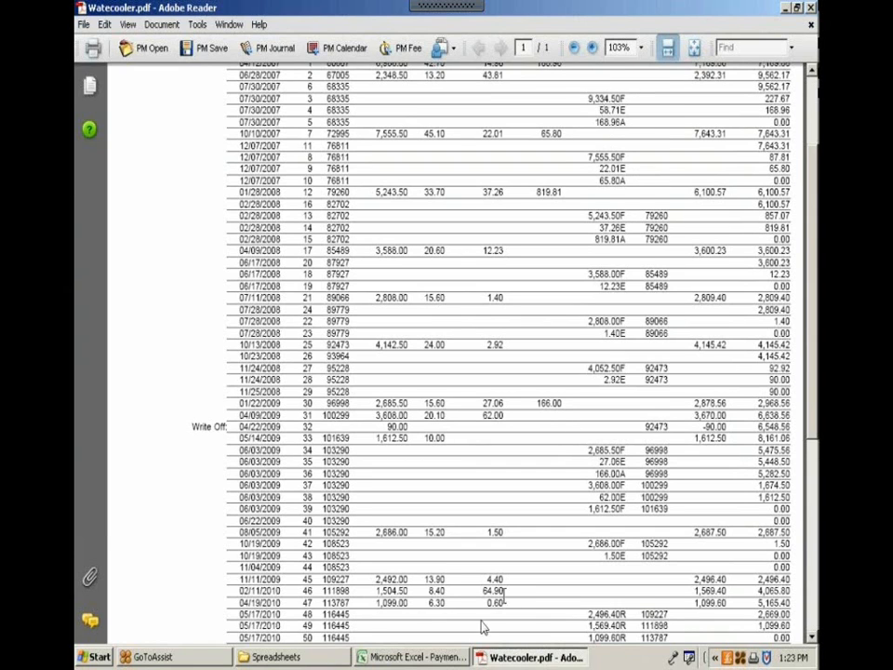
# Step: Select the 7/30/2007 statement rows 4–8 and compare them with the PDF ledger
pyautogui.click(414, 657)
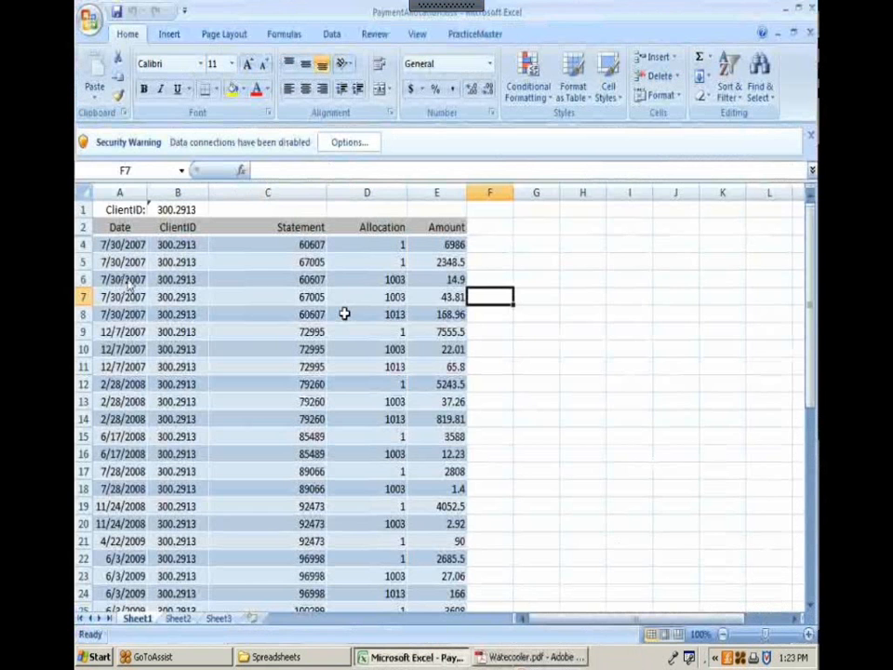
pyautogui.moveTo(81, 251); pyautogui.dragTo(81, 326)
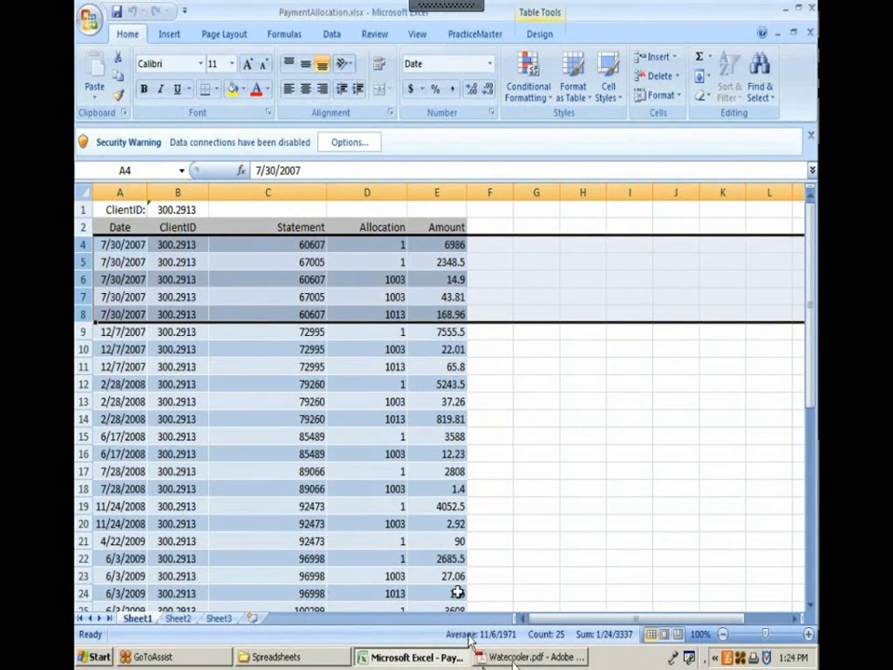
pyautogui.click(514, 660)
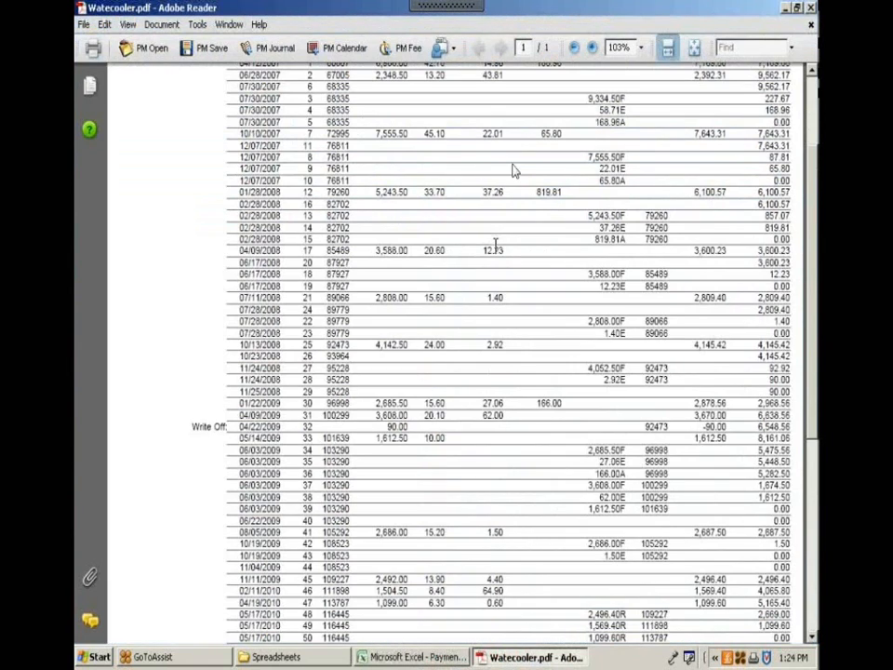
pyautogui.click(410, 659)
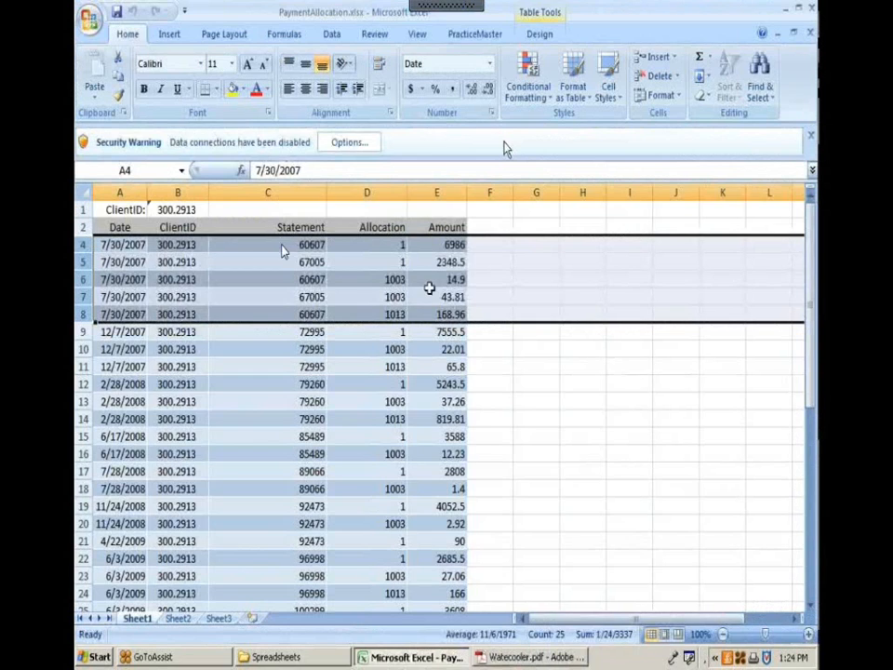
# Step: Check the amounts and statement numbers in cells E4, C4, E5 and C5
pyautogui.click(430, 249)
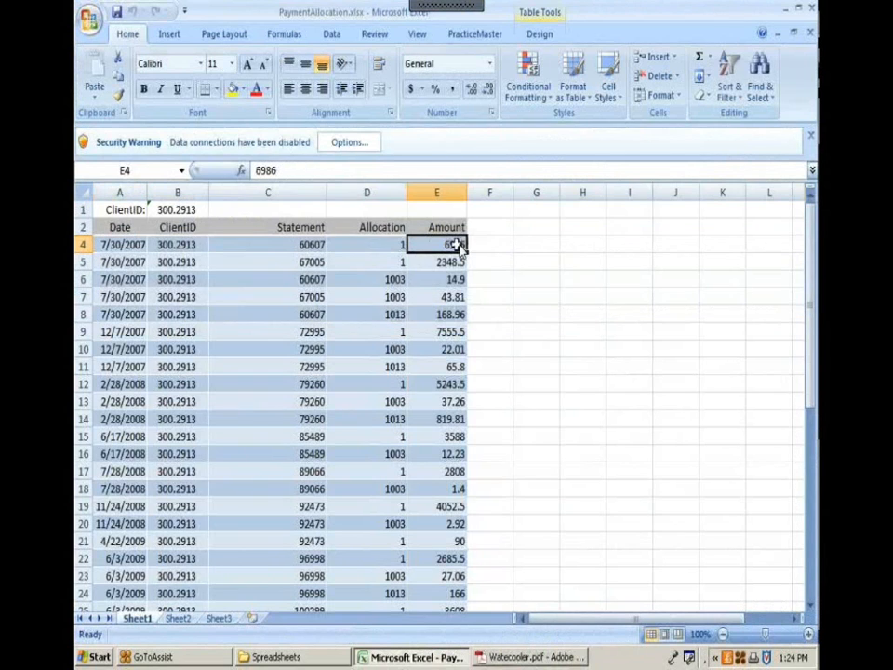
pyautogui.click(313, 246)
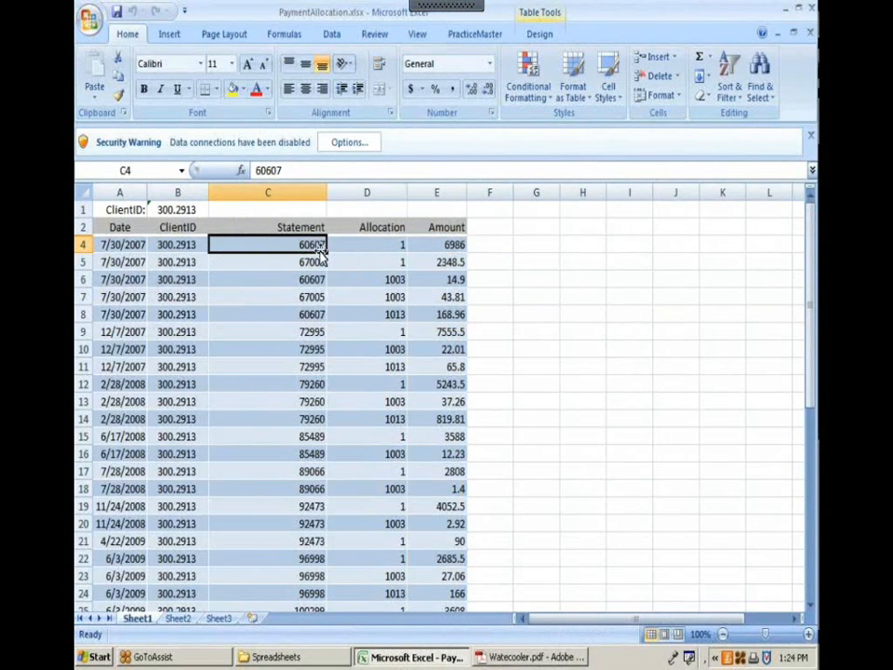
pyautogui.click(455, 263)
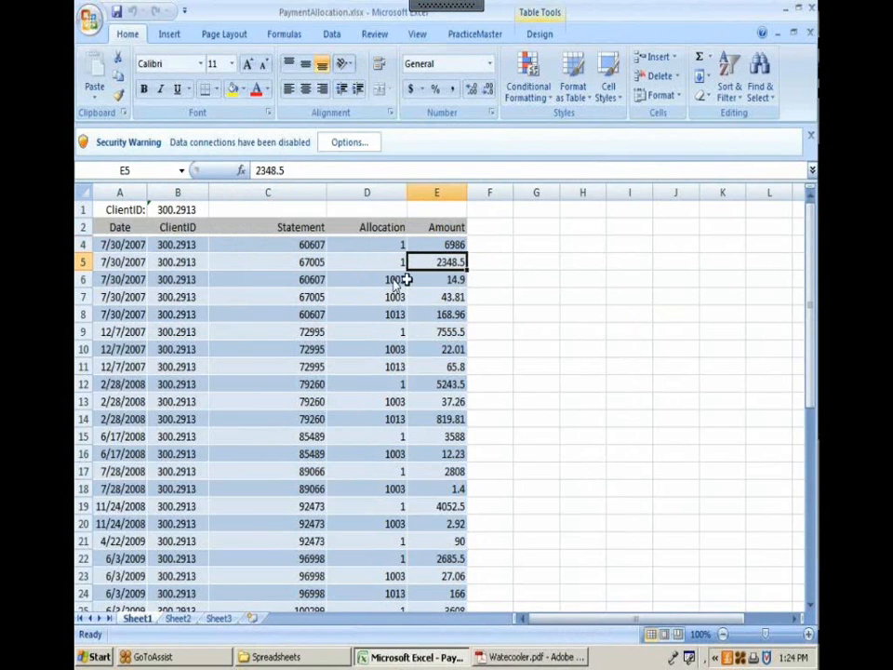
pyautogui.click(292, 262)
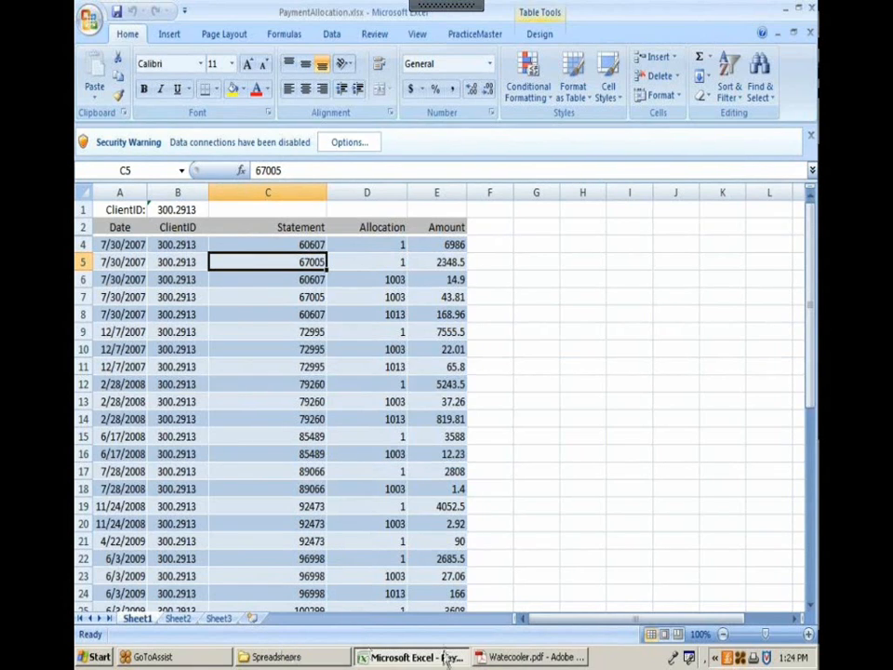
pyautogui.moveTo(426, 5)
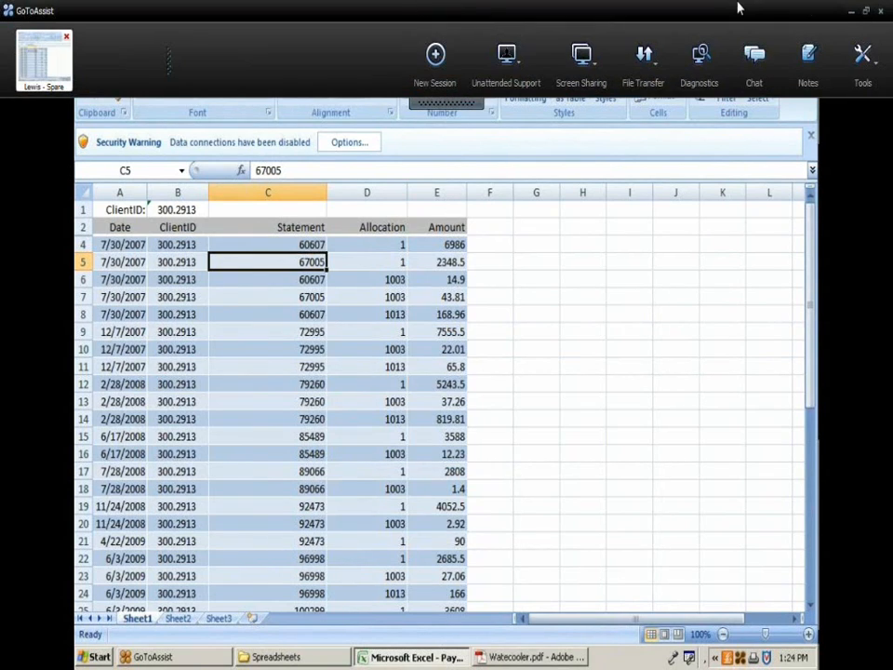
# Step: Restore the remote Tabs3 session and close Payment Entry without saving
pyautogui.click(850, 10)
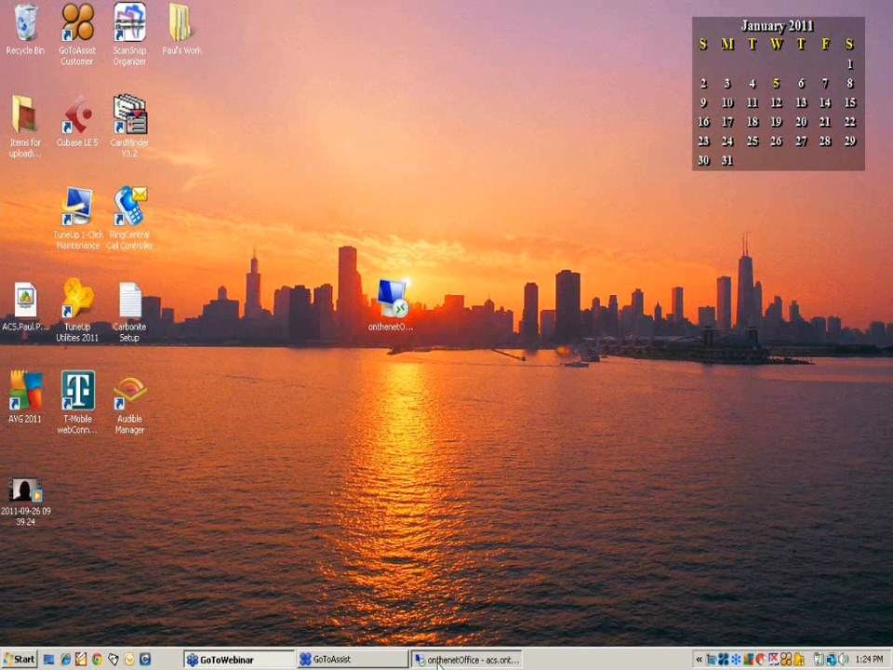
pyautogui.click(468, 659)
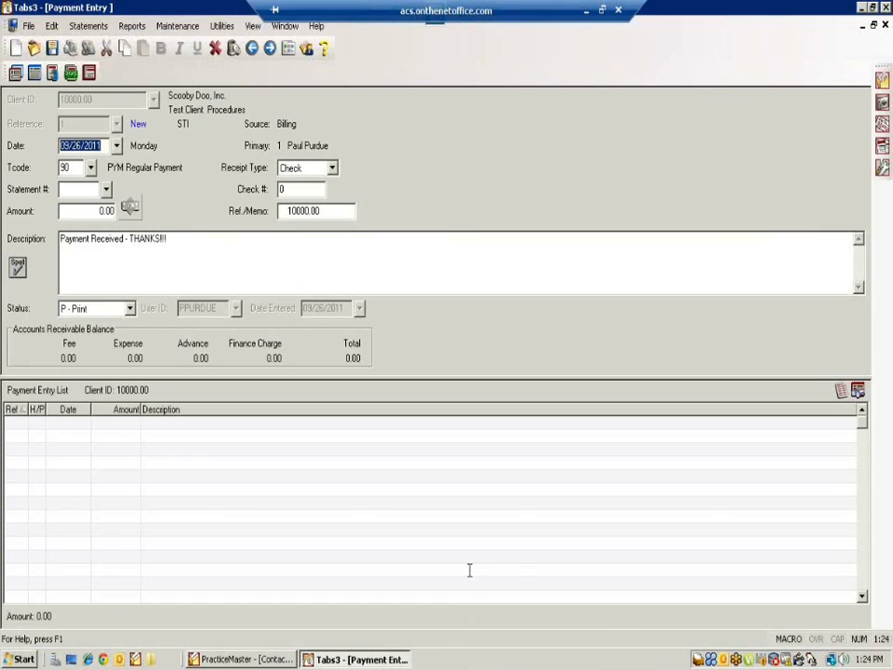
pyautogui.click(885, 25)
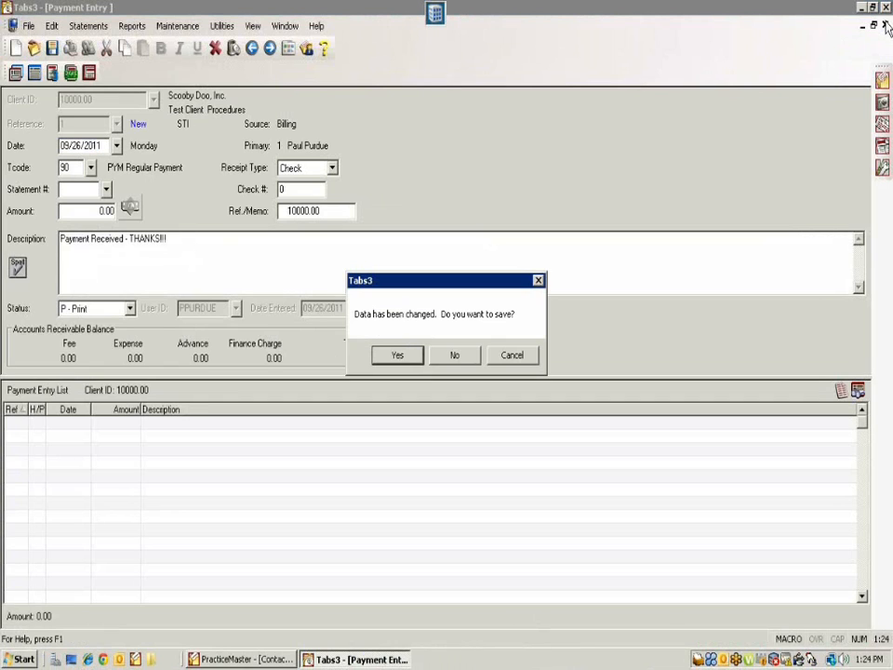
pyautogui.click(456, 355)
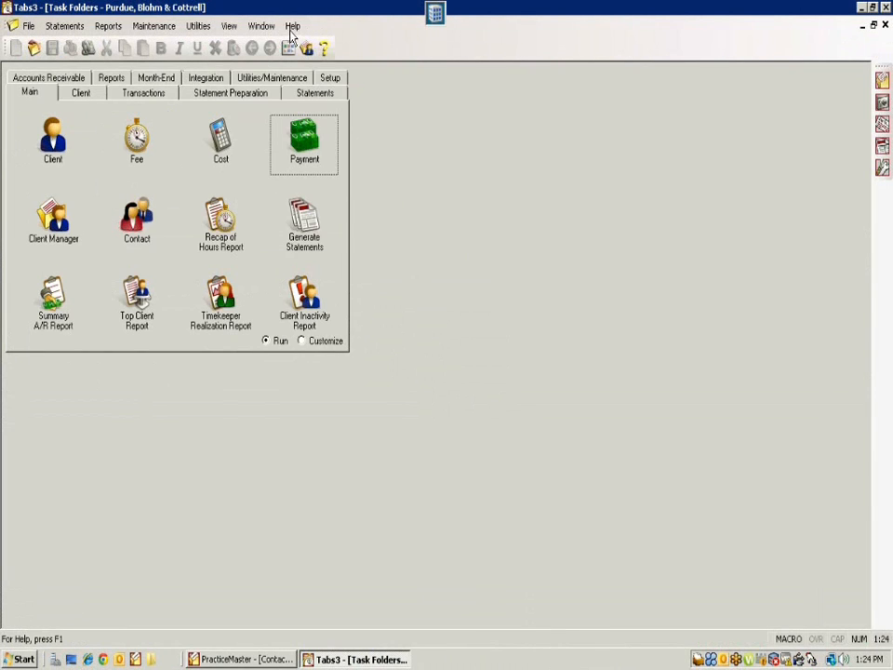
# Step: Try Tabs3 Help Topics, dismiss the help-not-installed notice, close Help, and launch PracticeMaster
pyautogui.click(292, 28)
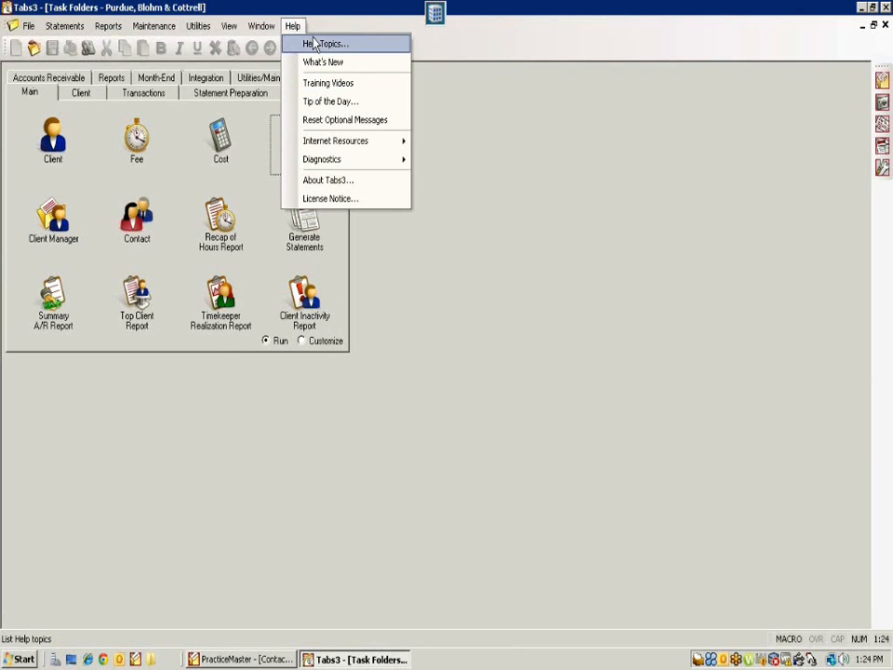
pyautogui.click(316, 44)
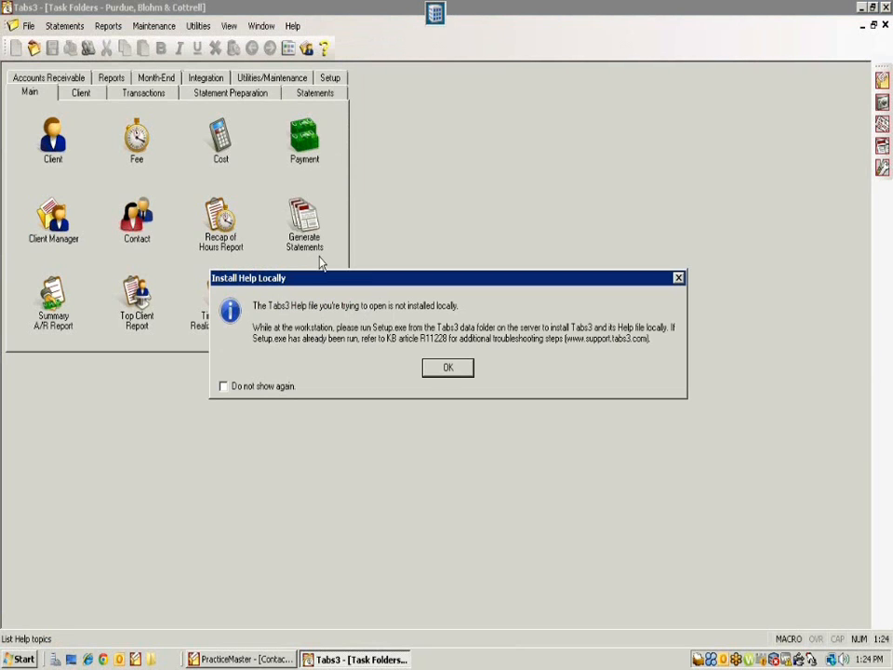
pyautogui.click(454, 372)
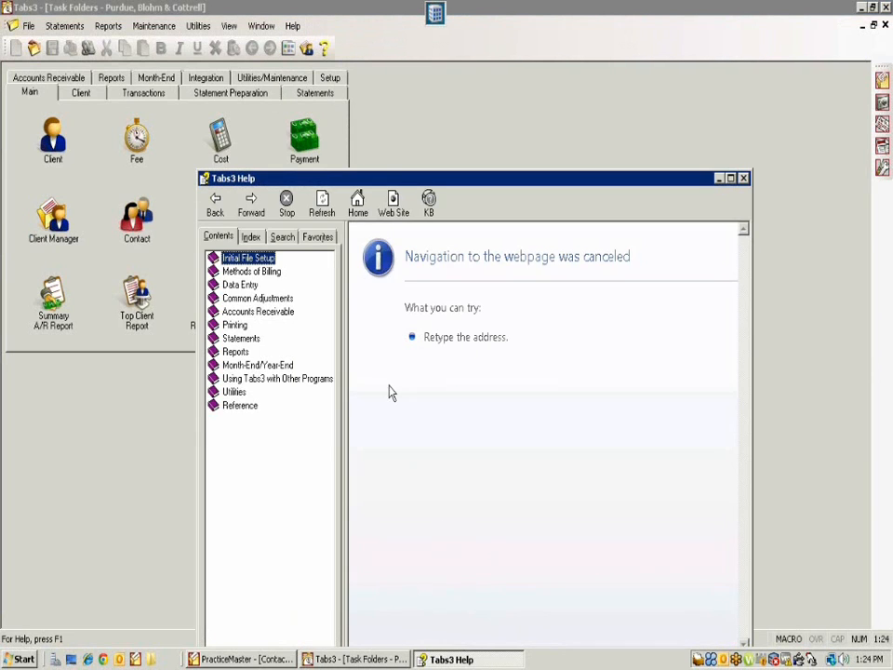
pyautogui.click(743, 177)
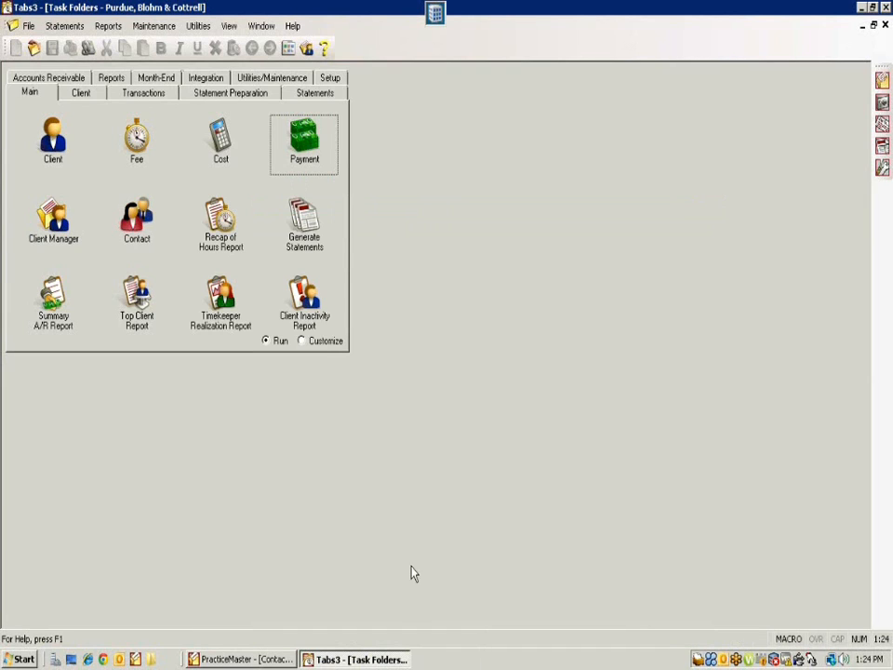
pyautogui.click(135, 660)
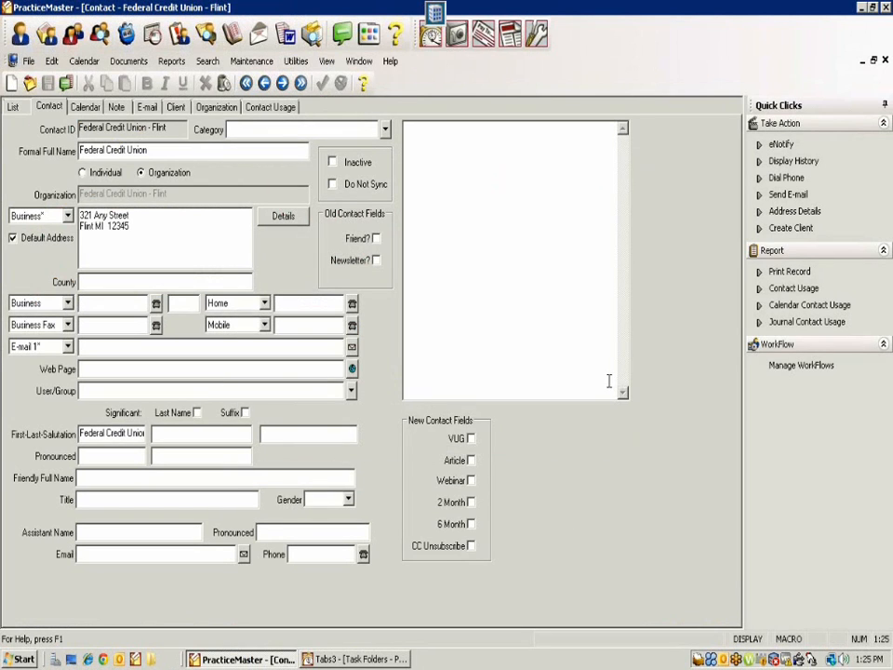
# Step: Log on to a new PracticeMaster session with the user ID and snooze the overdue calls and reports alarms
pyautogui.click(138, 660)
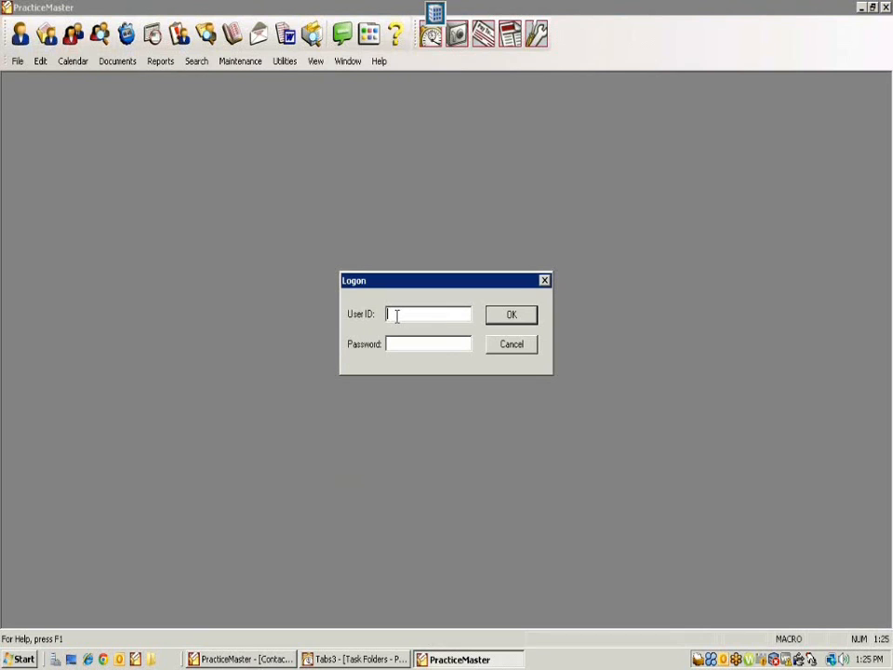
pyautogui.press('Return')
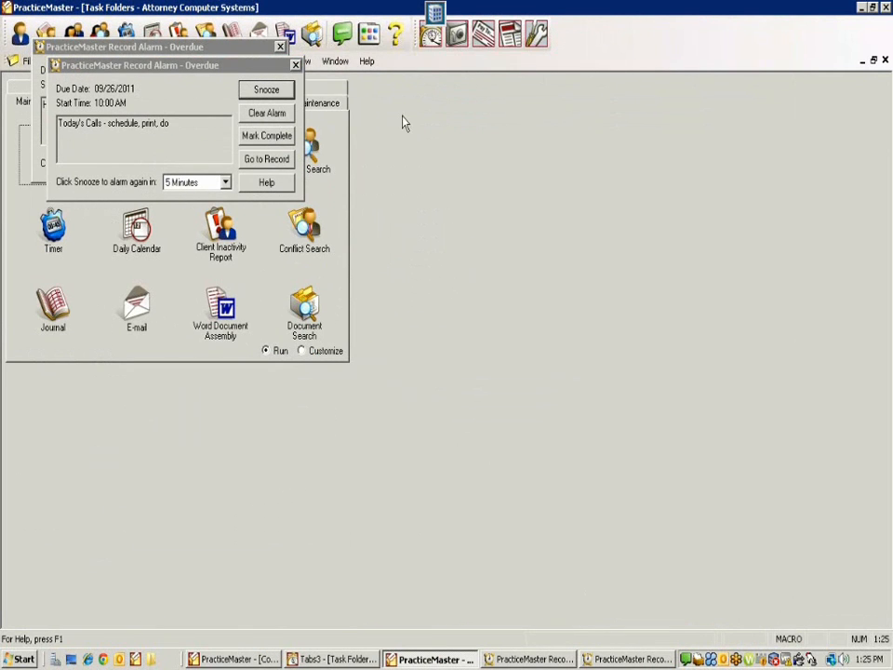
pyautogui.click(262, 93)
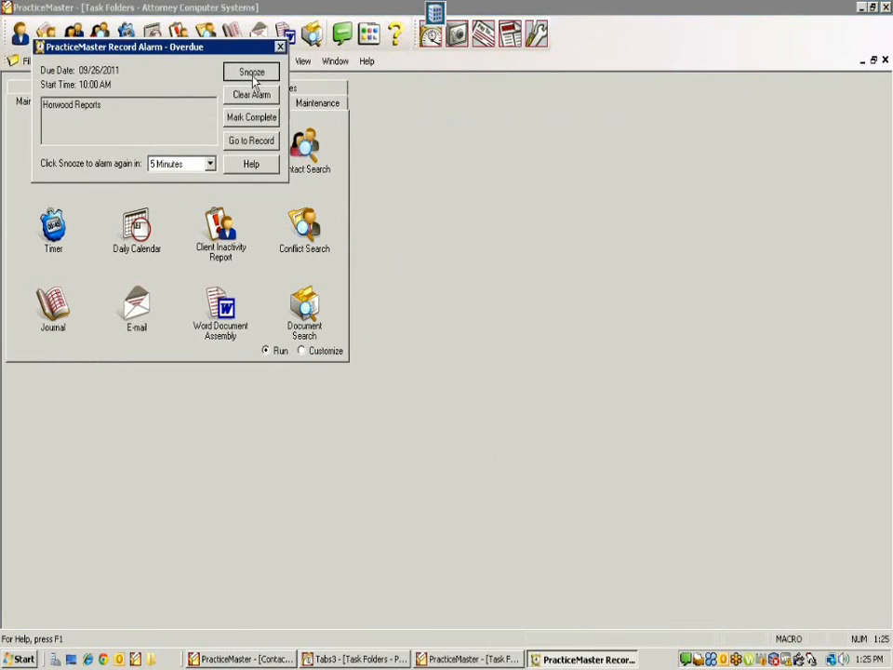
pyautogui.click(251, 71)
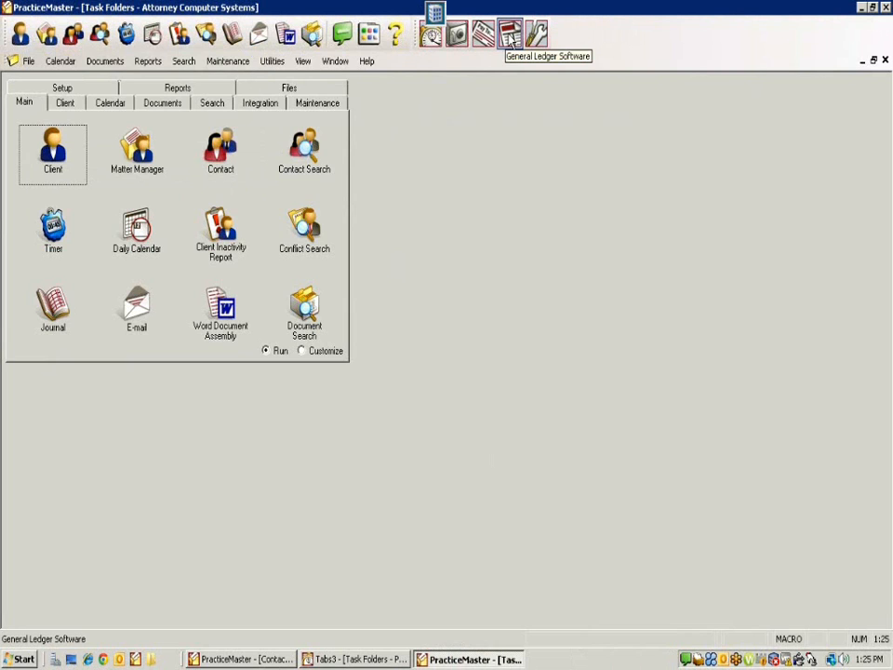
# Step: Launch Tabs3 from the PracticeMaster toolbar twice, keeping PracticeMaster's Task Folders in front
pyautogui.click(431, 37)
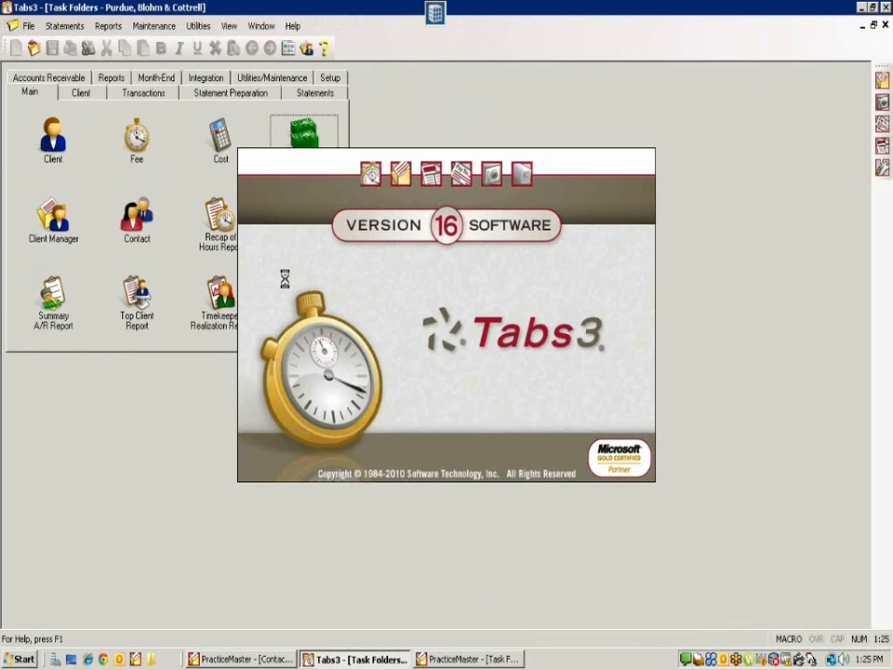
pyautogui.click(478, 659)
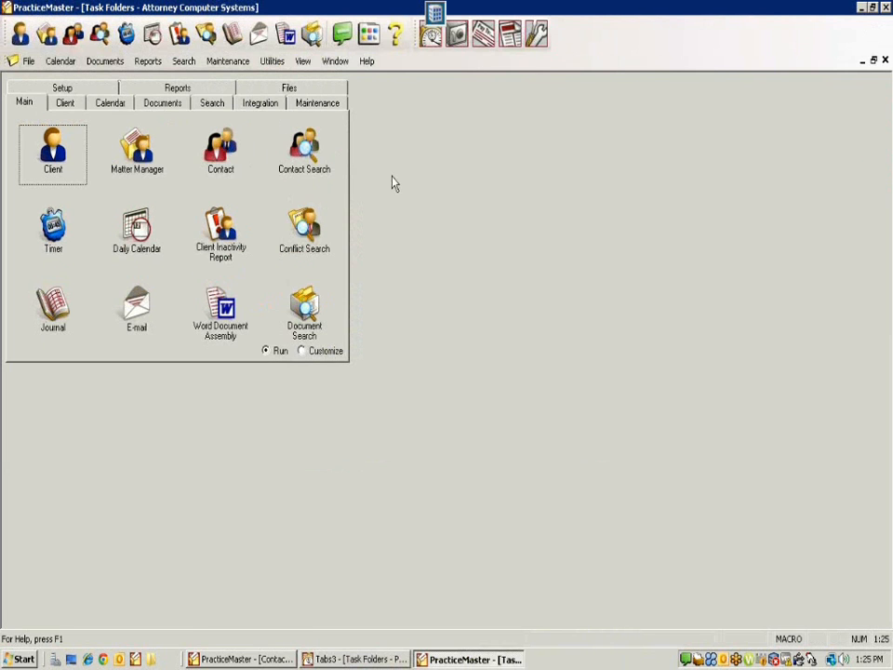
pyautogui.click(431, 34)
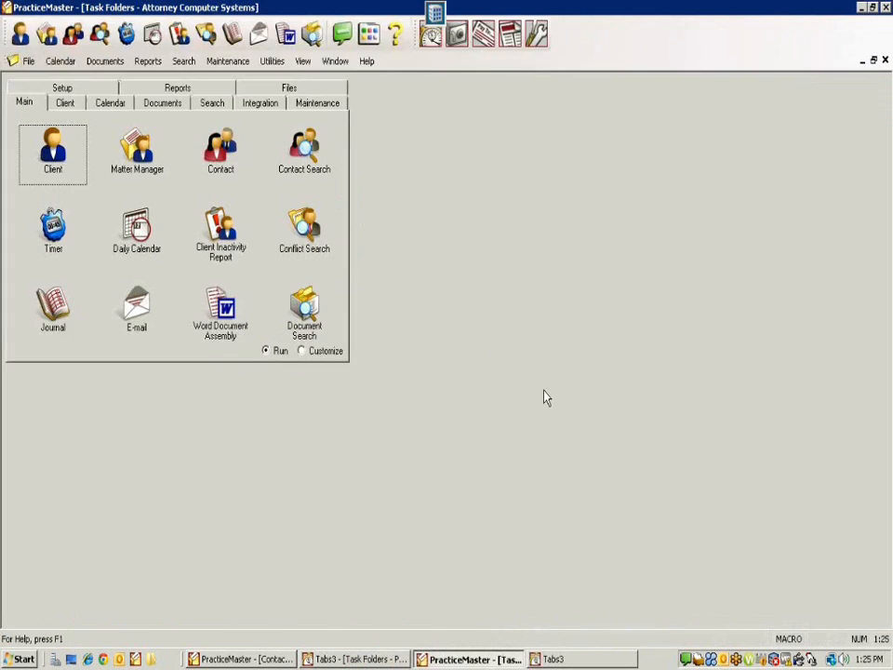
# Step: Open PracticeMaster Help and look up 'odbc' in the index to read the ODBC overview
pyautogui.click(367, 63)
pyautogui.click(381, 82)
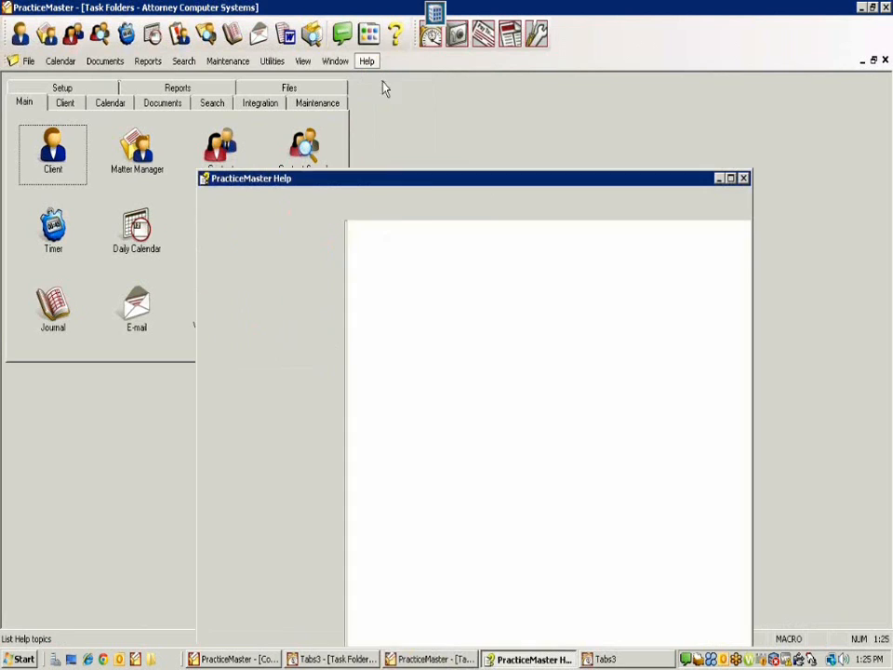
pyautogui.moveTo(490, 176); pyautogui.dragTo(491, 111)
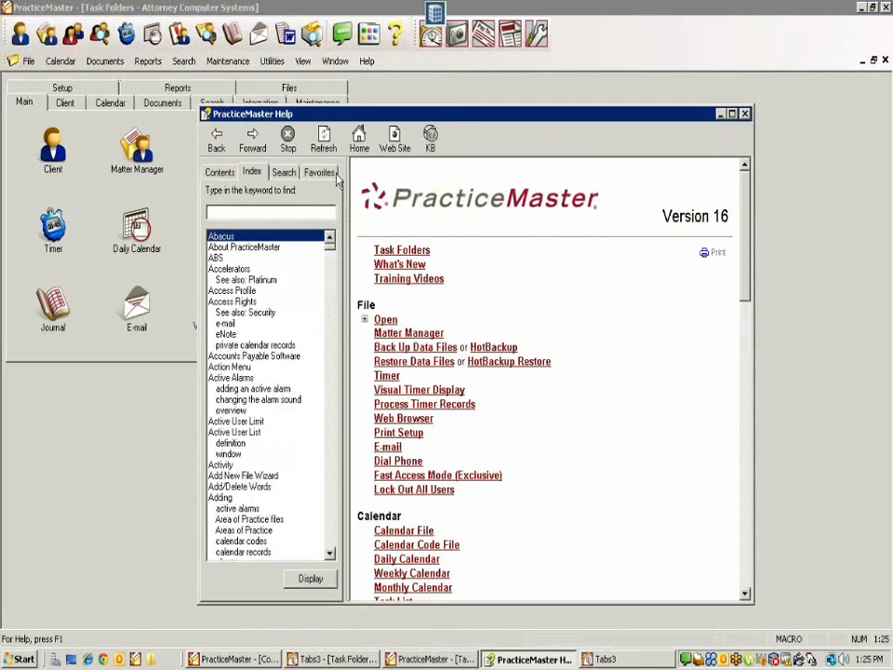
pyautogui.click(253, 170)
pyautogui.click(253, 211)
pyautogui.write('o')
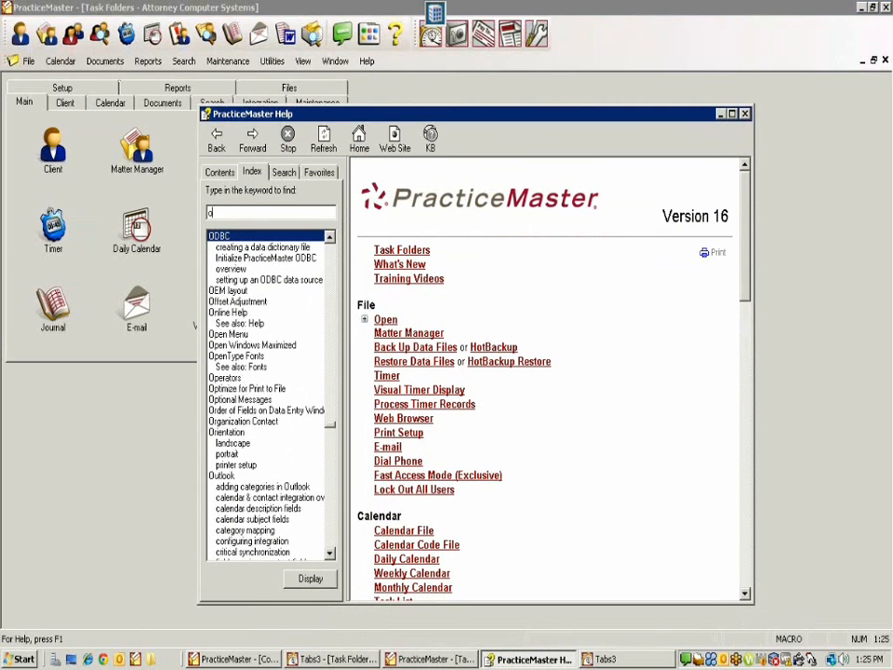
pyautogui.write('dbc')
pyautogui.press('Return')
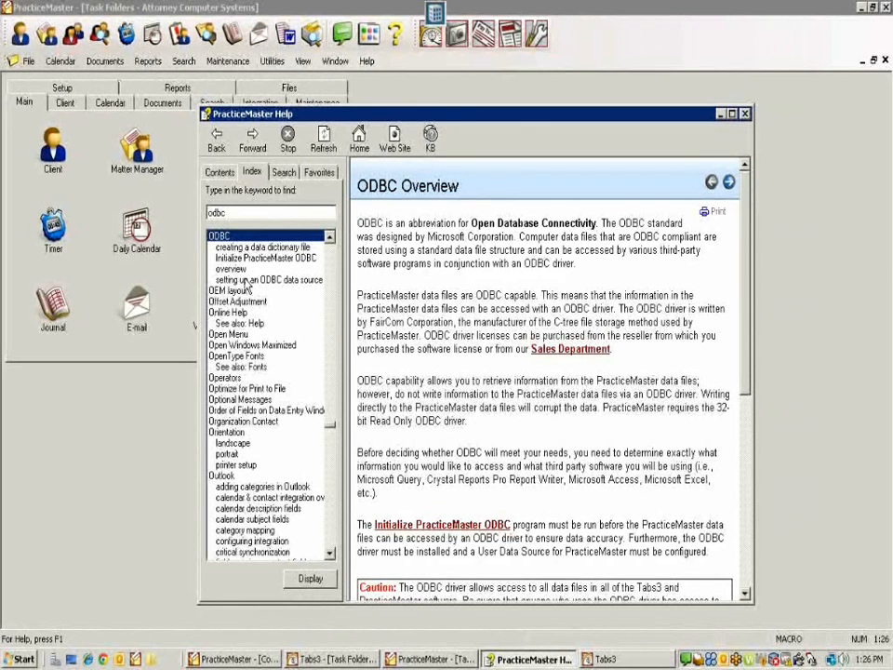
pyautogui.click(239, 270)
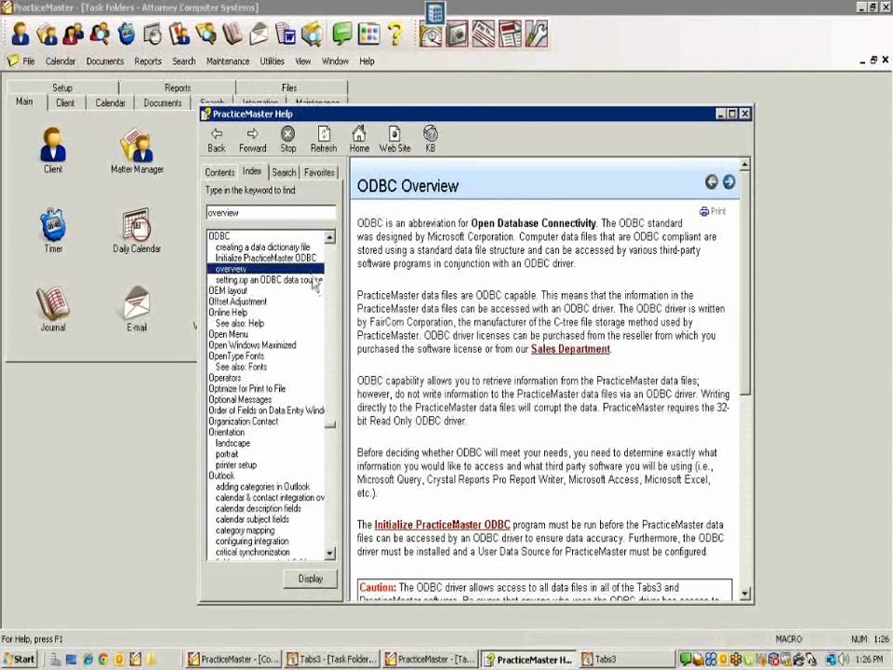
pyautogui.scroll(-8, 467, 348)
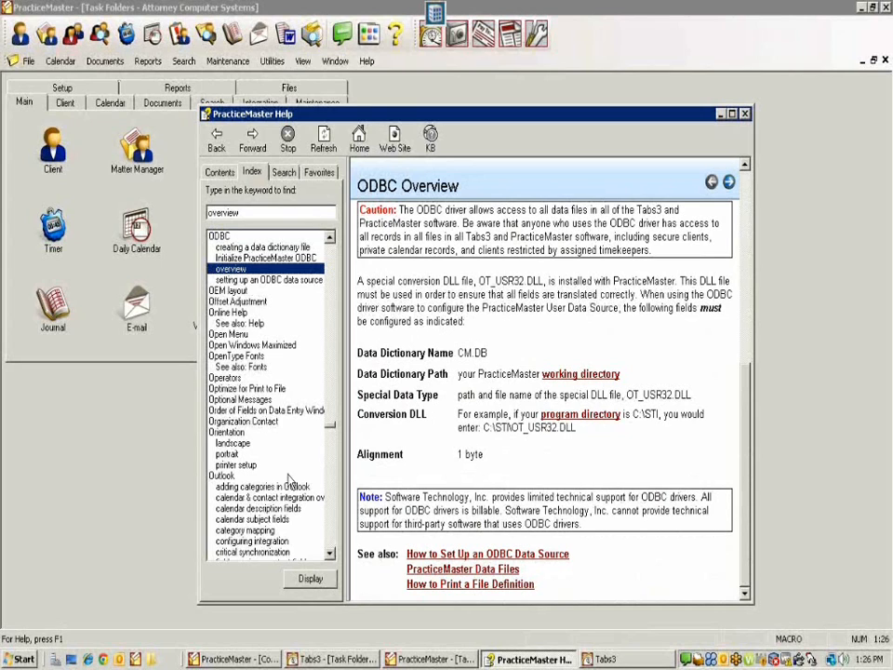
# Step: Run a full-text help search for 'odbc' and open the ODBC how-to topic
pyautogui.click(284, 173)
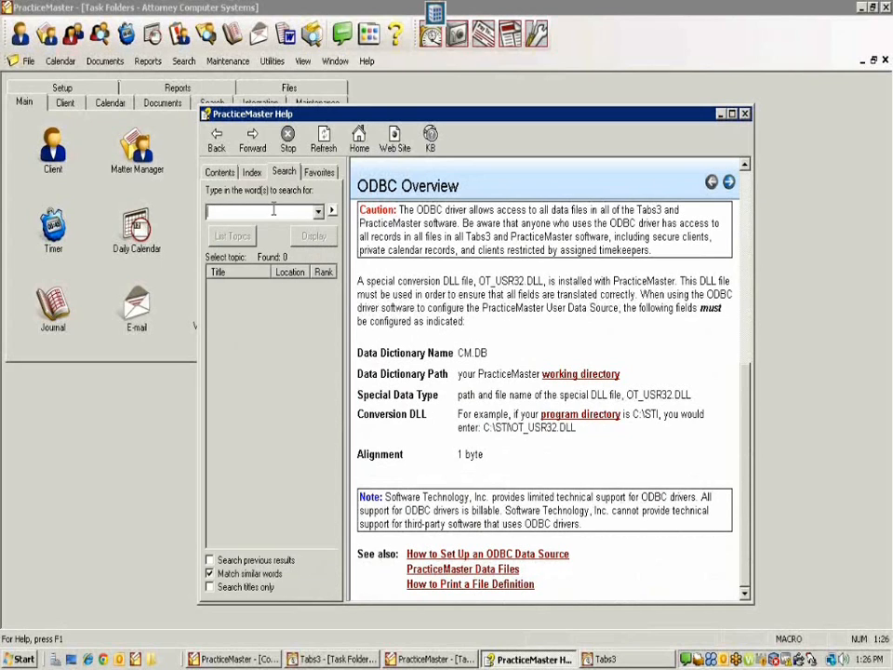
pyautogui.write('odbc')
pyautogui.press('Return')
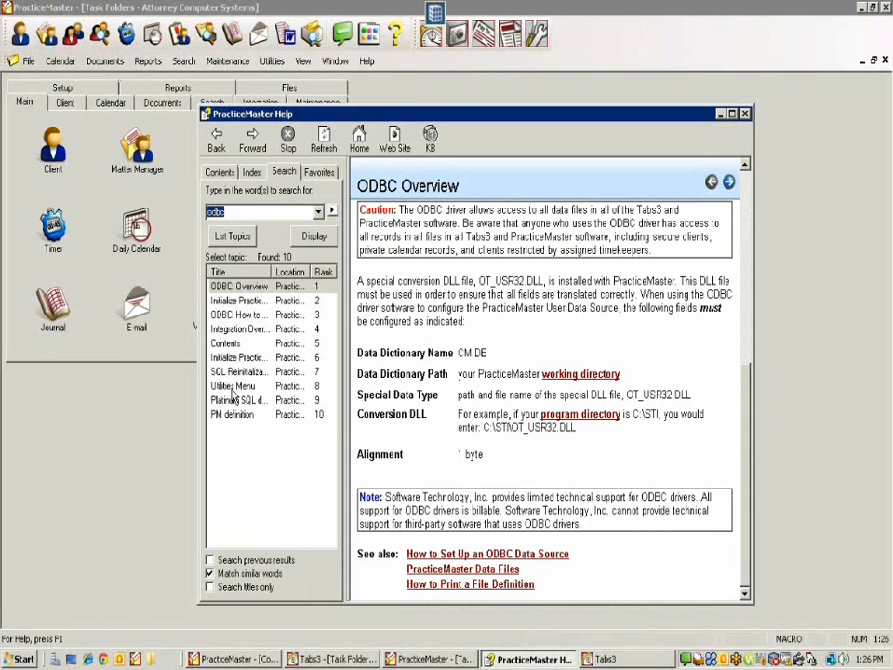
pyautogui.click(260, 319)
pyautogui.click(245, 236)
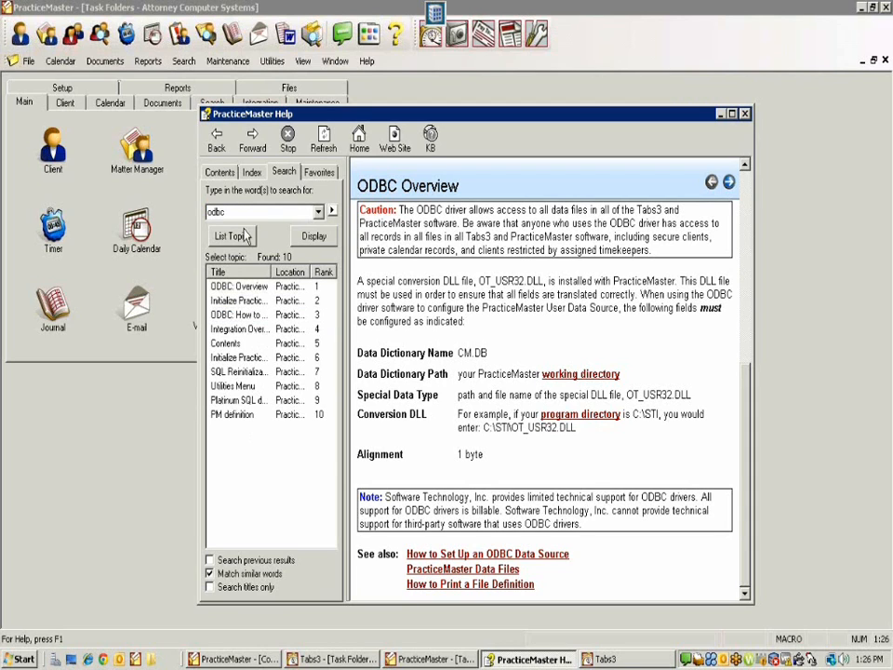
# Step: Browse the contents and index ('SIGN') for the ODBC topic, then close Help
pyautogui.click(220, 173)
pyautogui.click(252, 172)
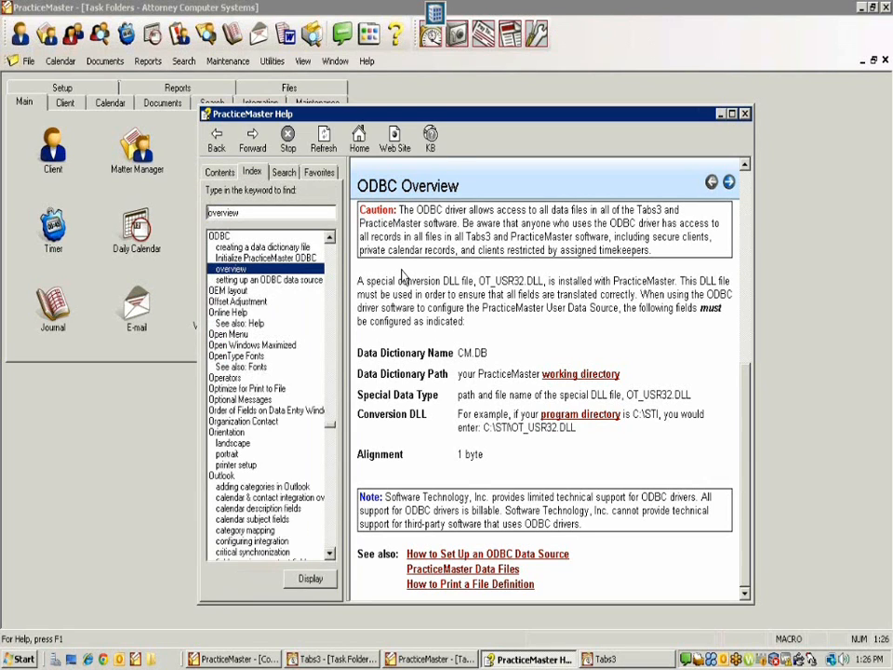
pyautogui.write('SIGN')
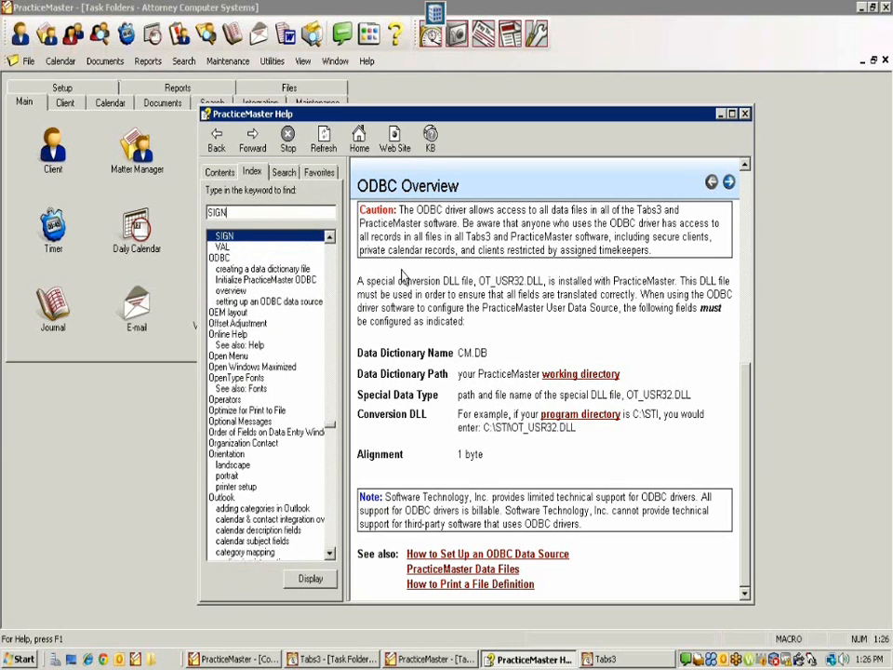
pyautogui.press('Down')
pyautogui.press('Down')
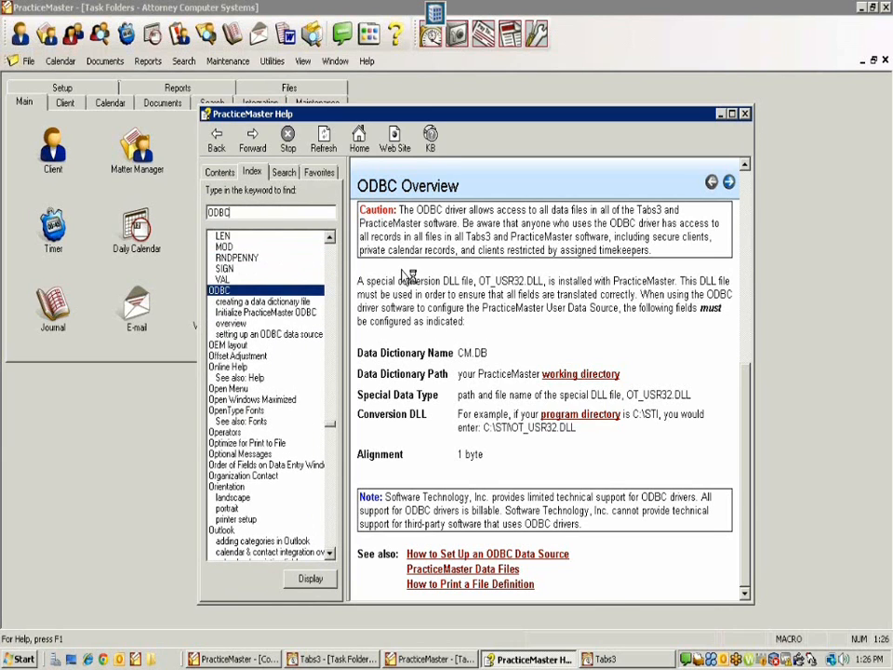
pyautogui.press('Return')
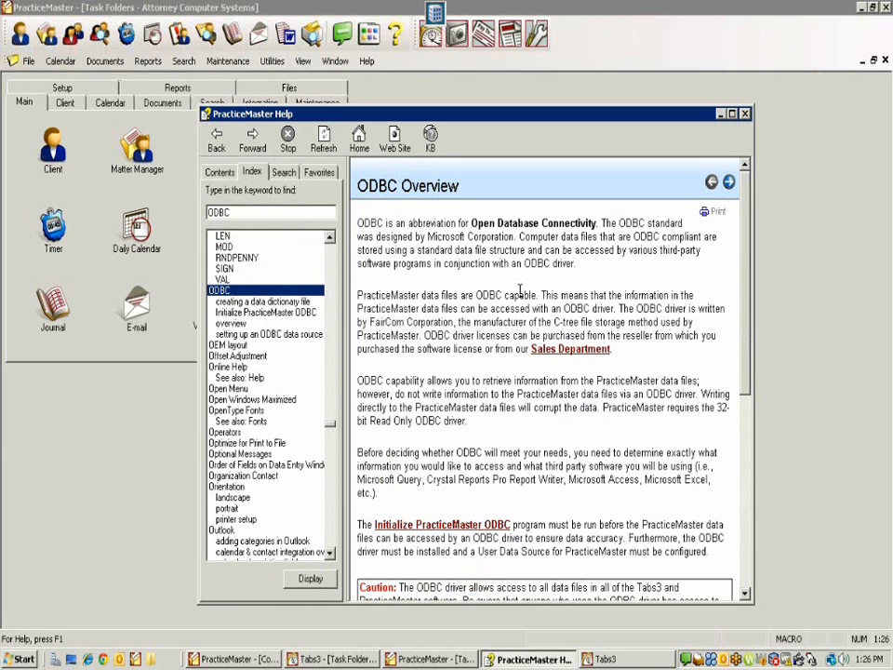
pyautogui.click(747, 569)
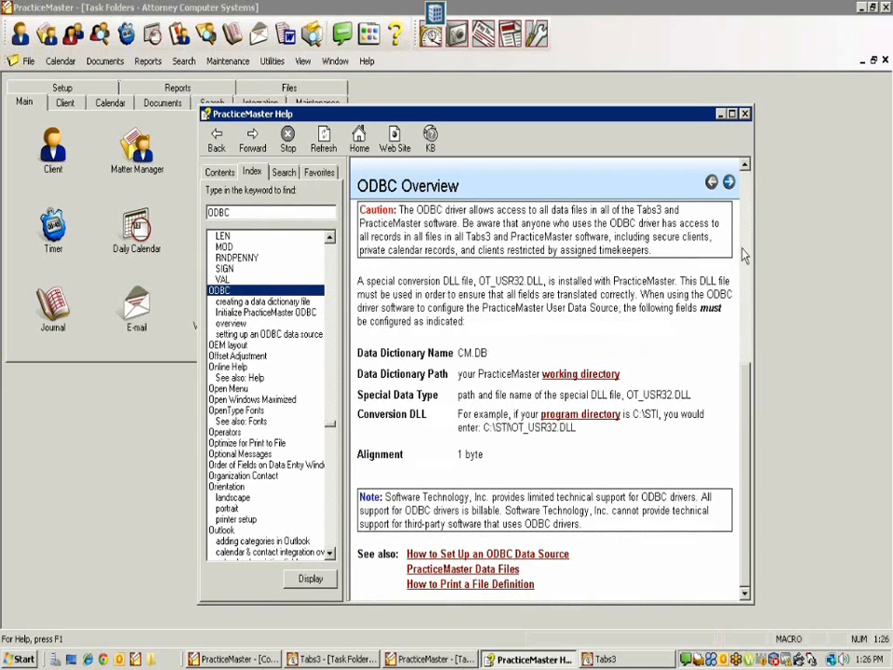
pyautogui.click(747, 116)
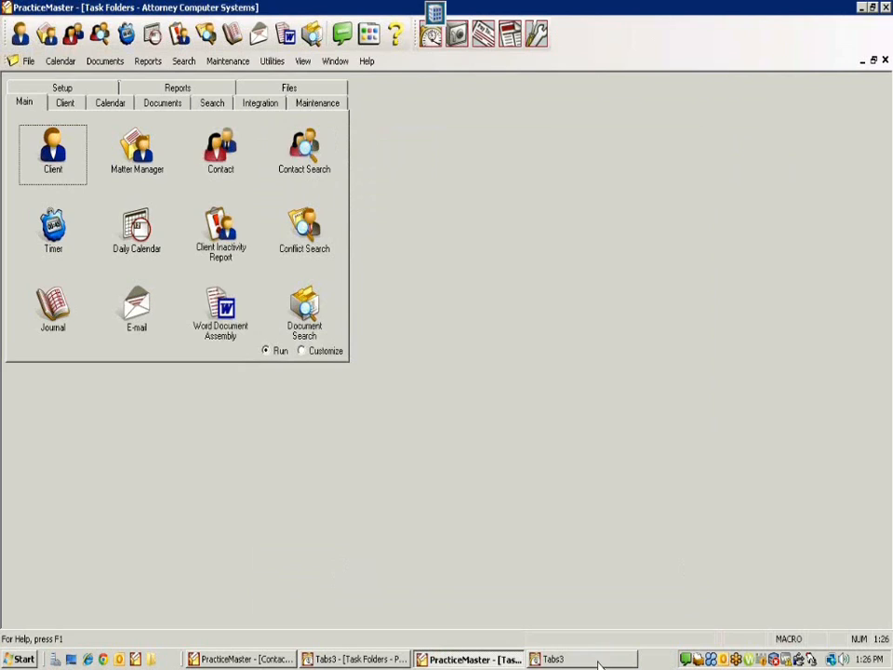
# Step: Attempt a Tabs3 logon with the user ID and password, and dismiss the Invalid Password message
pyautogui.click(562, 657)
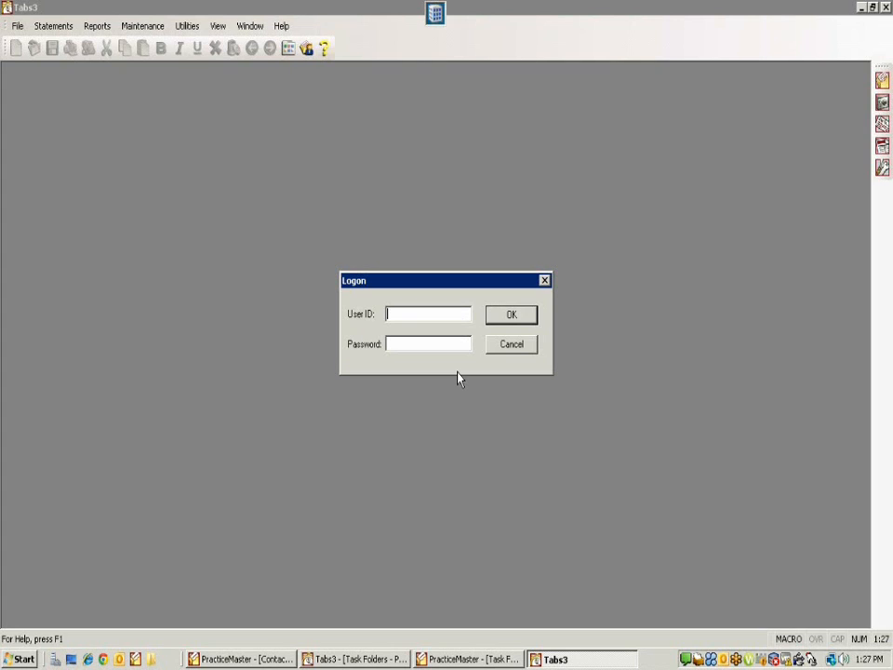
pyautogui.write('*************')
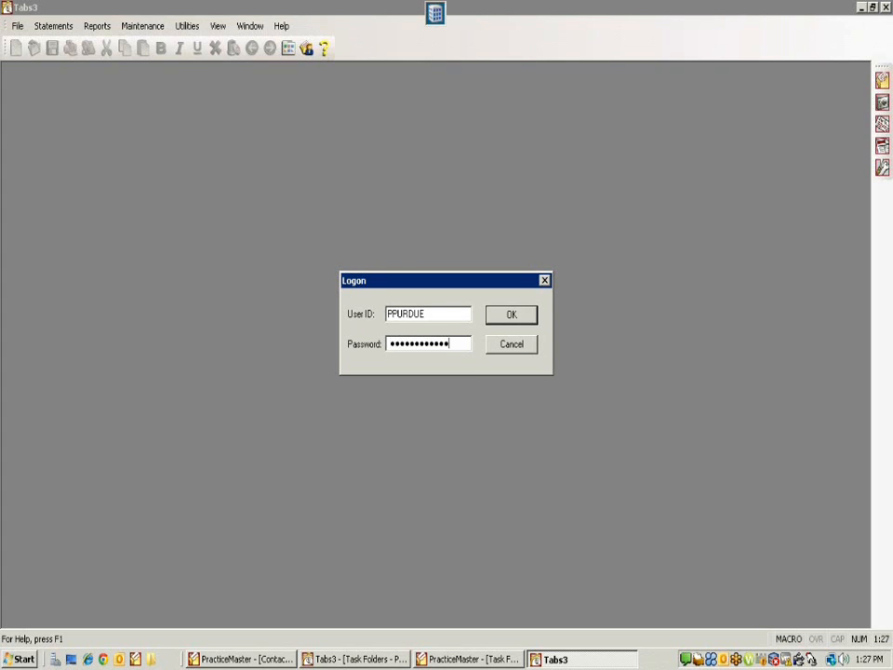
pyautogui.press('Return')
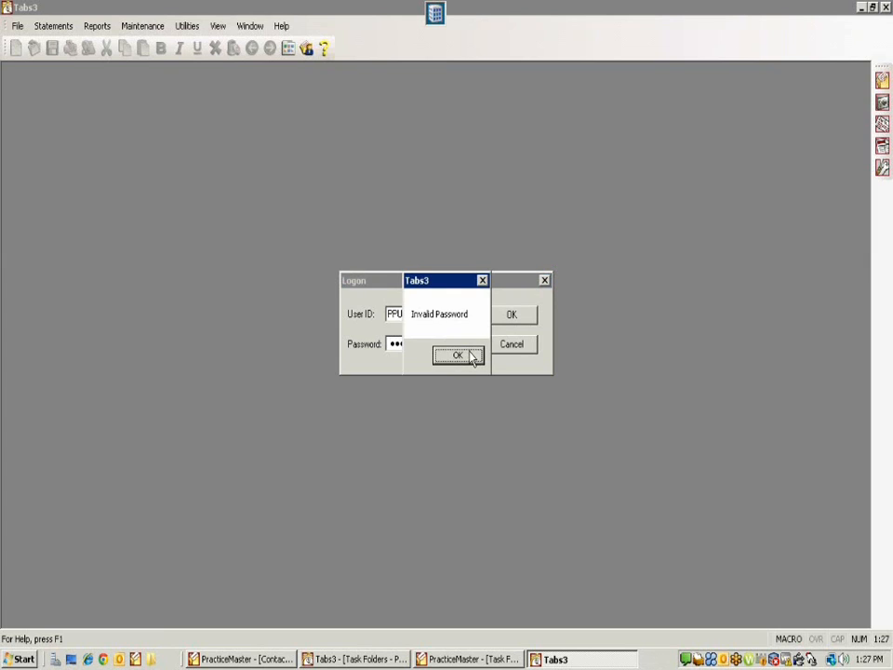
pyautogui.click(473, 356)
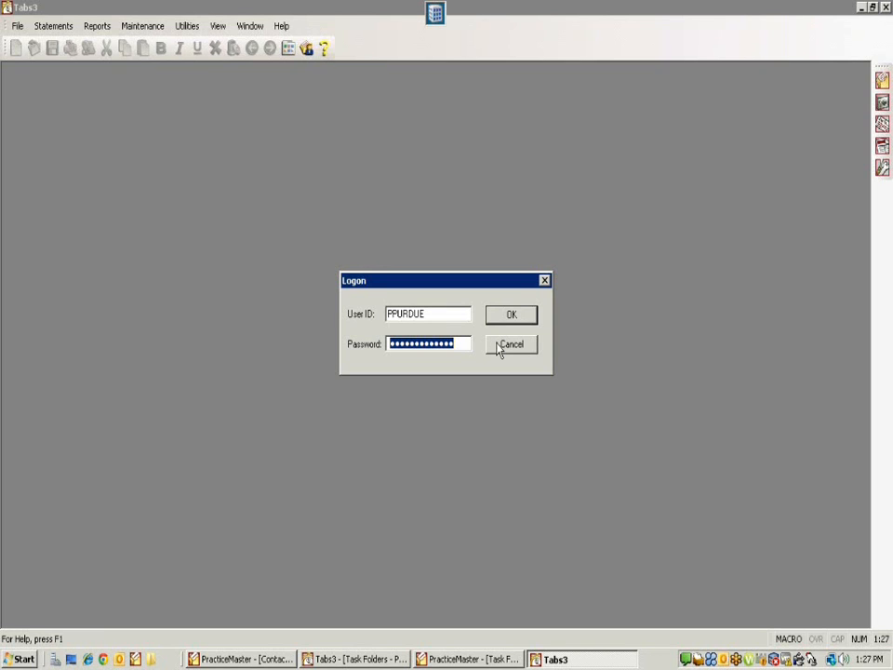
# Step: Open Tabs3 Help Topics, acknowledge the install-locally notice, cancel the extra logon, and close Help
pyautogui.click(359, 659)
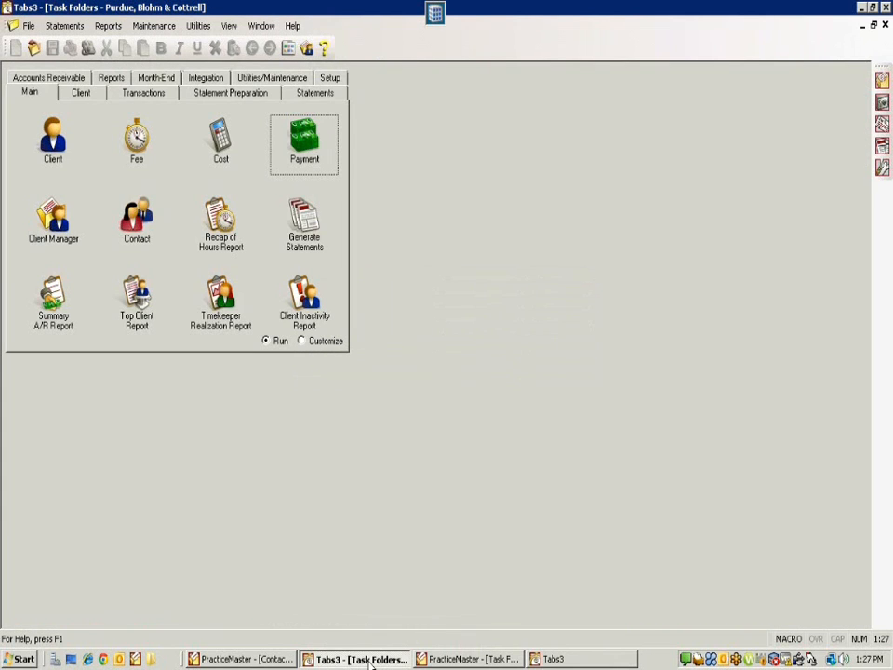
pyautogui.click(292, 26)
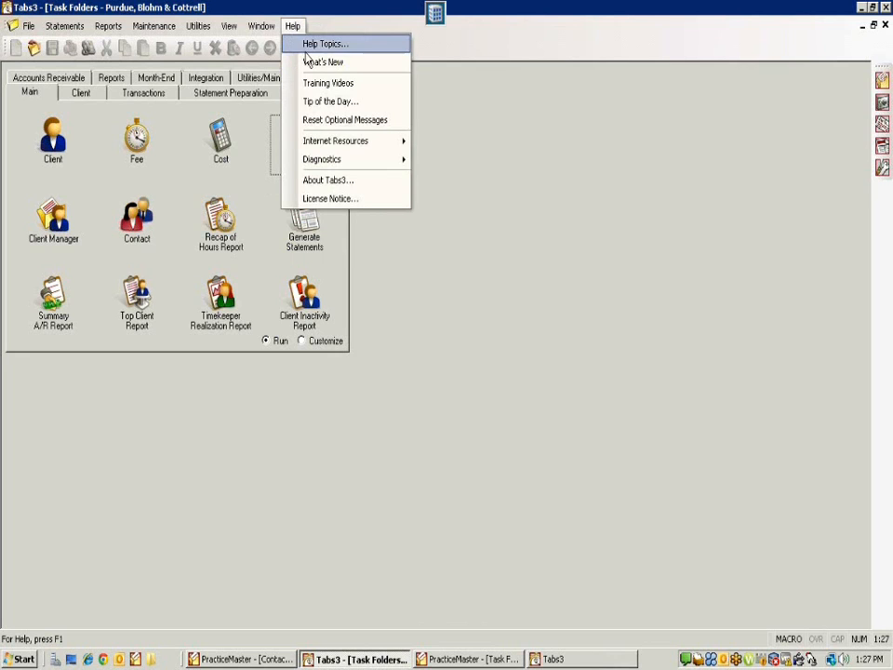
pyautogui.click(310, 45)
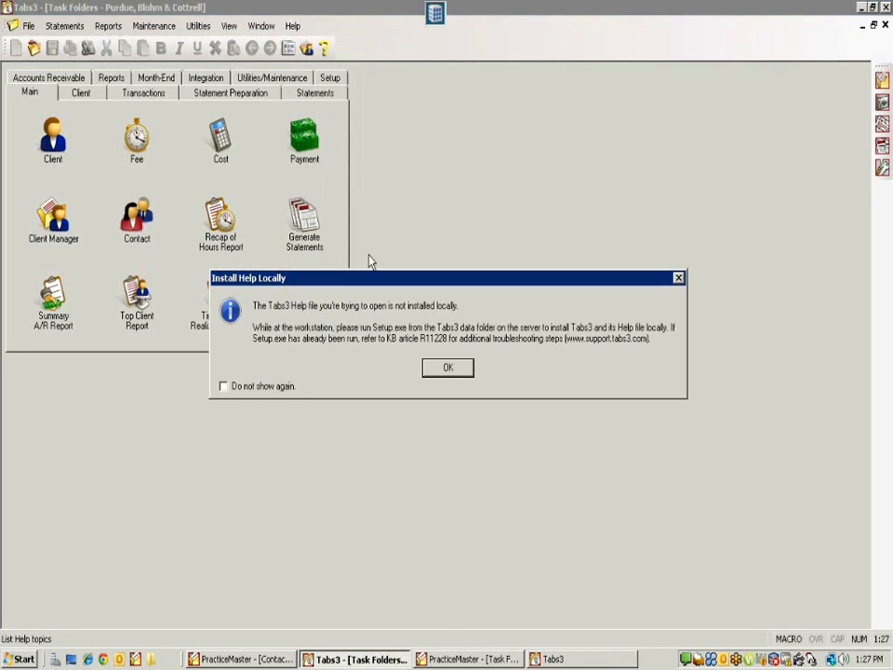
pyautogui.click(443, 368)
pyautogui.click(553, 659)
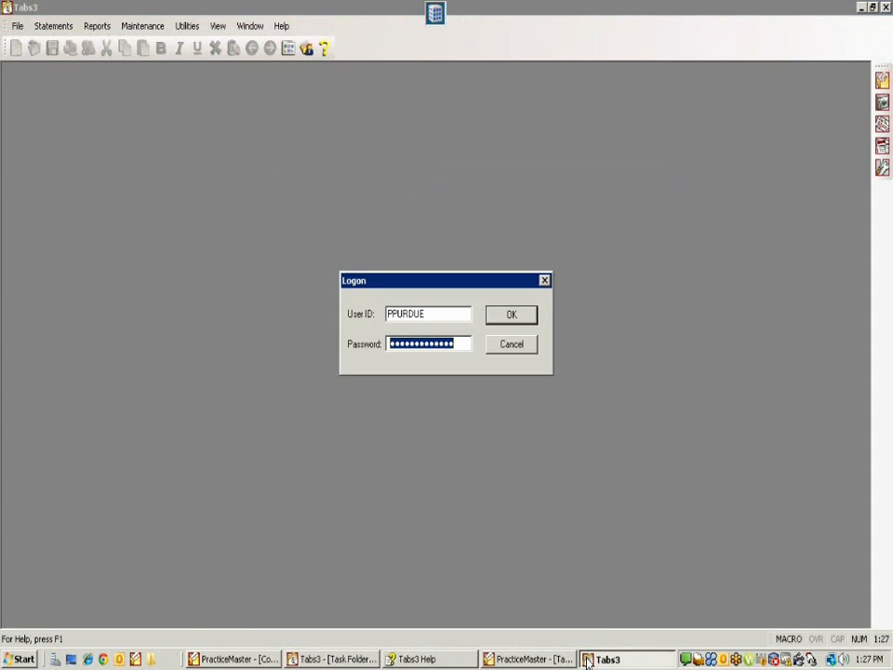
pyautogui.click(511, 345)
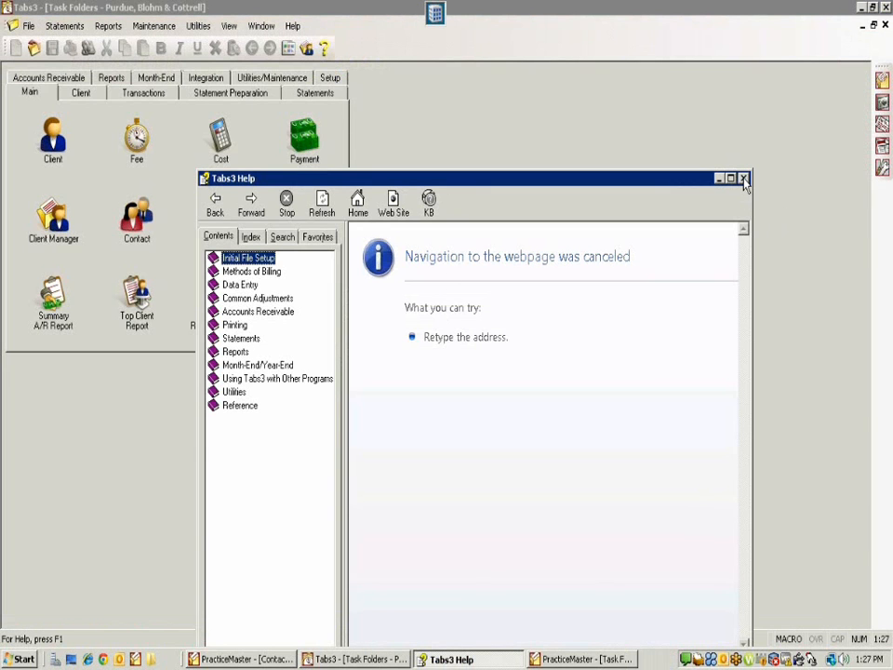
pyautogui.click(743, 179)
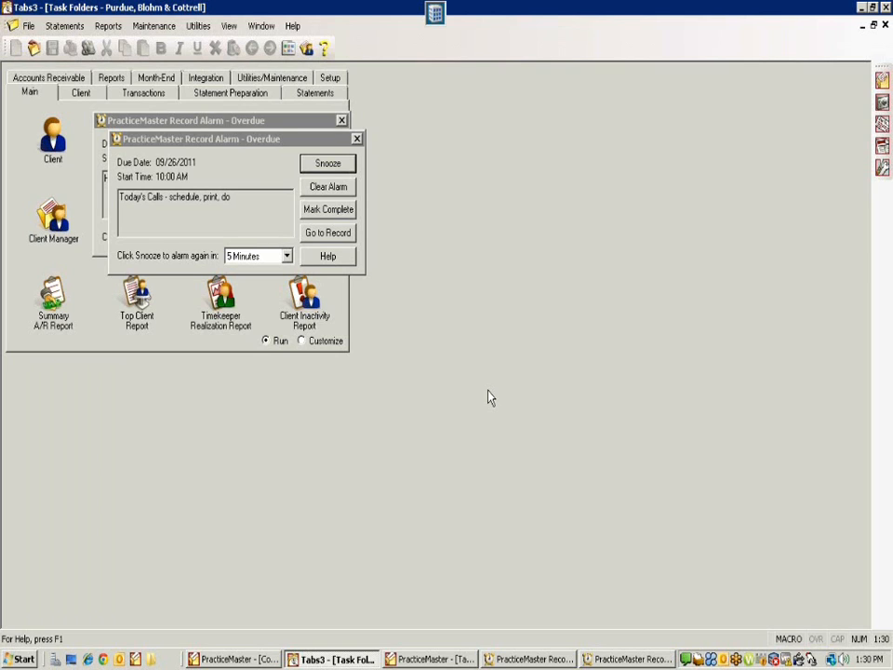
# Step: Snooze the Today's Calls alarm and the remaining overdue record alarm for 5 minutes
pyautogui.click(326, 164)
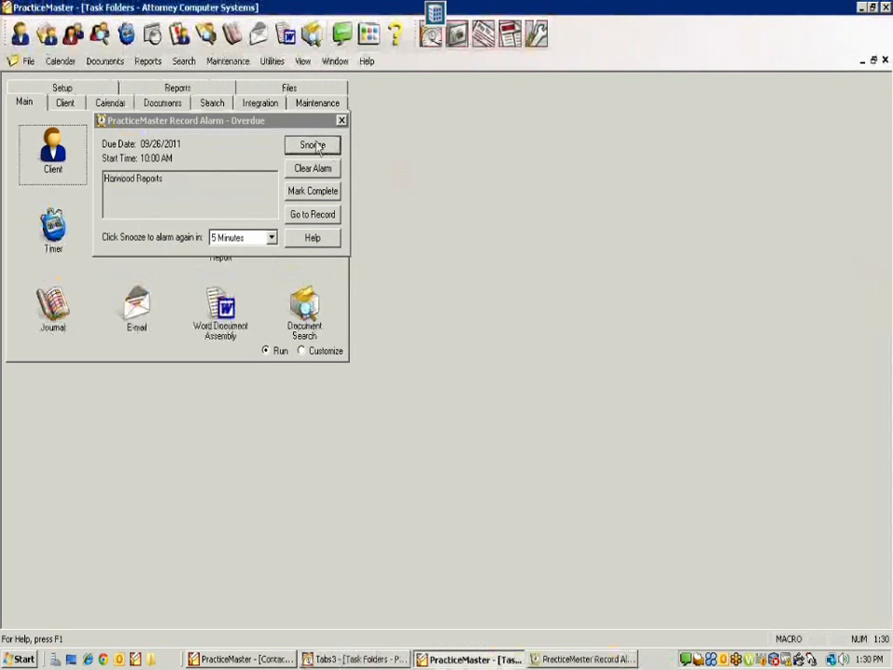
pyautogui.click(318, 146)
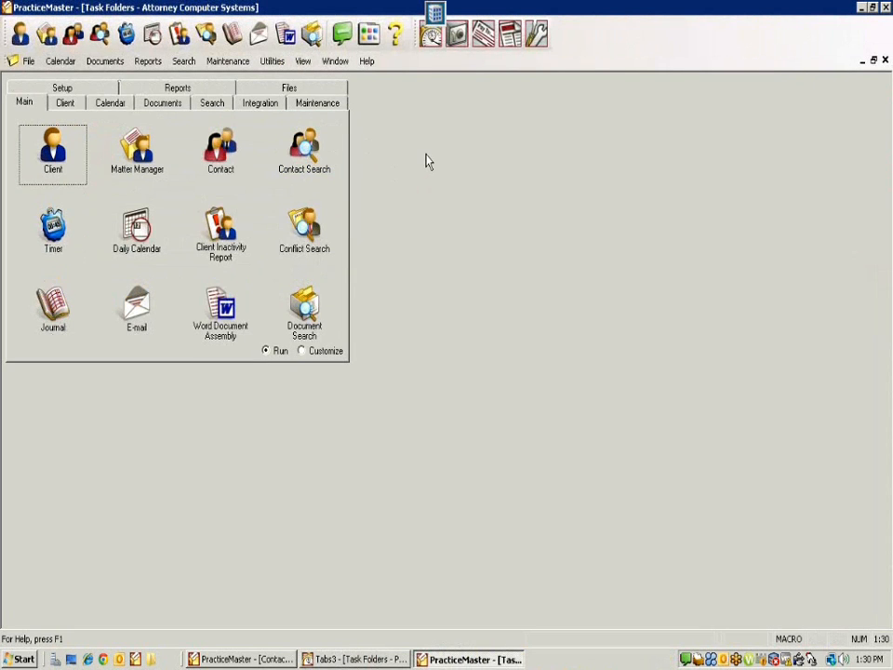
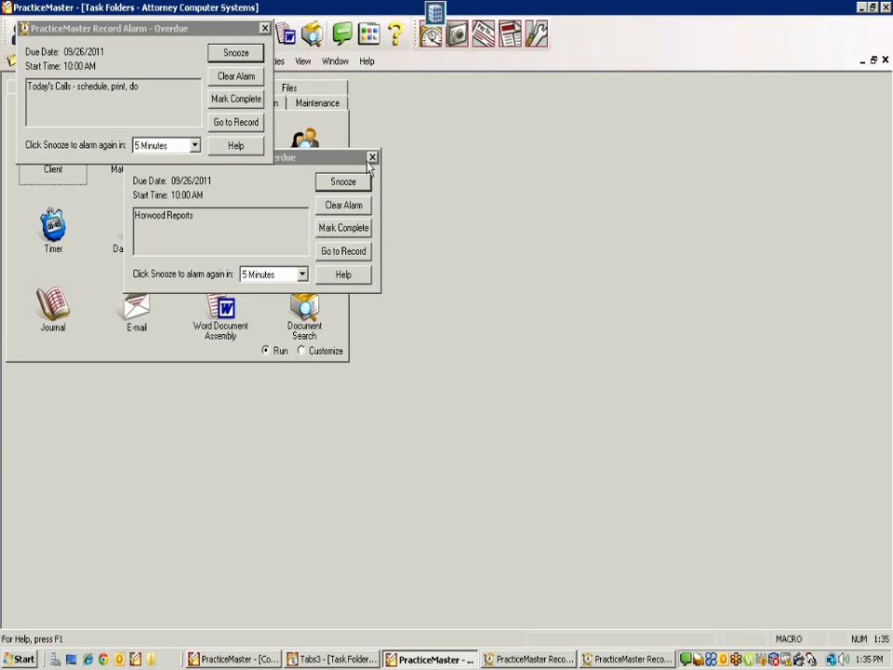
# Step: Dismiss the Horwood Reports and Today's Calls overdue alarms, leaving the Task Folders Main tasks showing
pyautogui.click(341, 182)
pyautogui.click(236, 53)
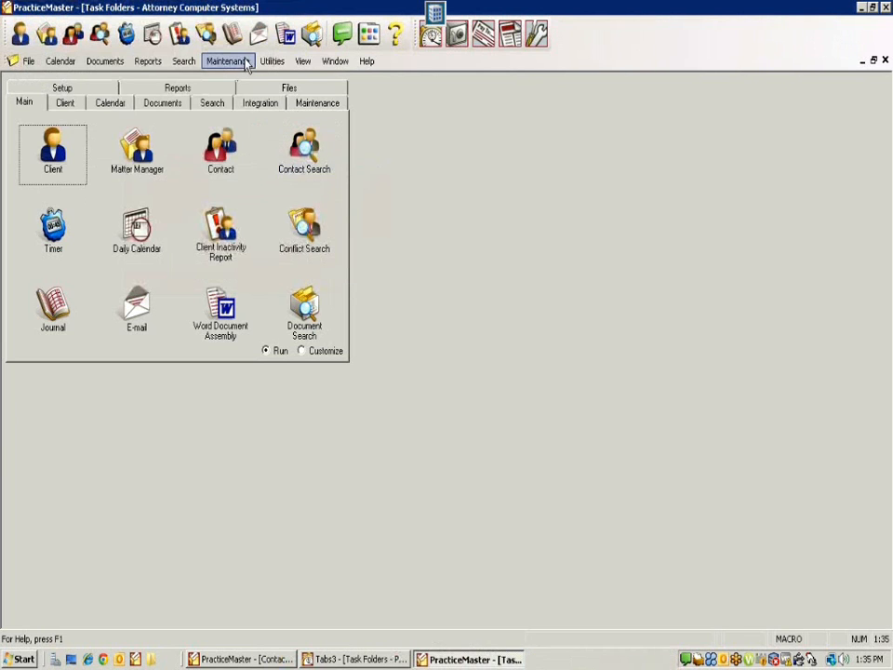